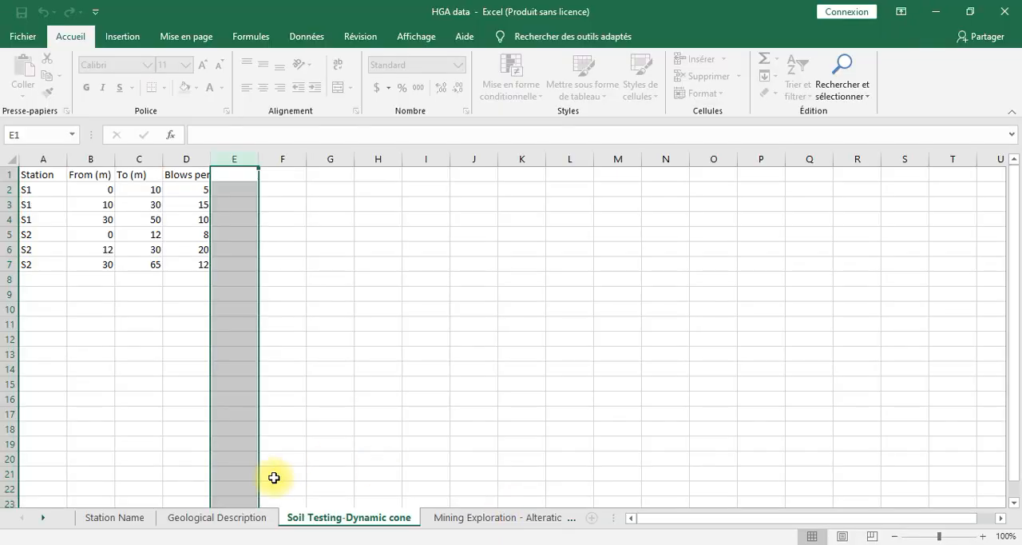
Step: Review the Geological Description and Soil Testing-Dynamic cone worksheets in the HGA data workbook
left_click(232, 519)
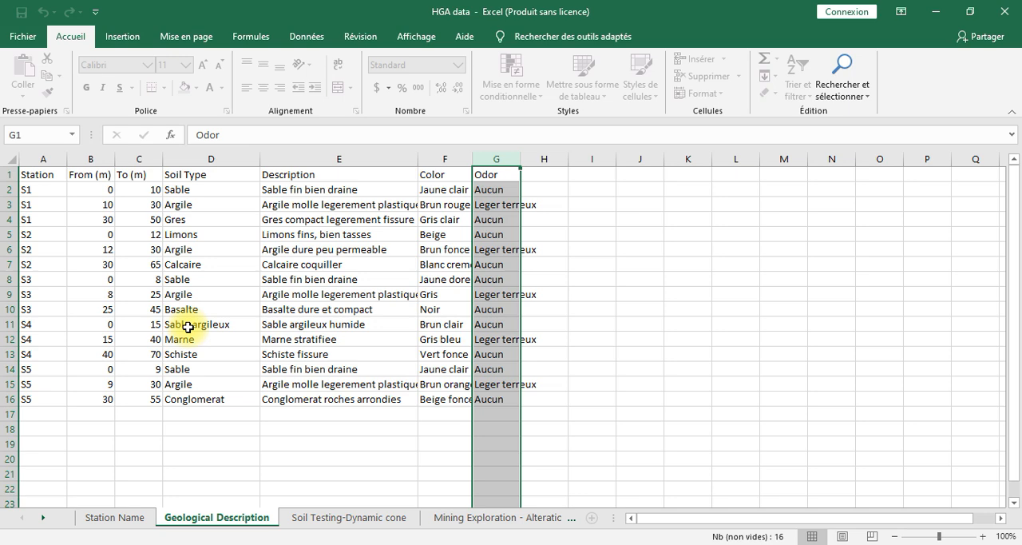
left_click(301, 518)
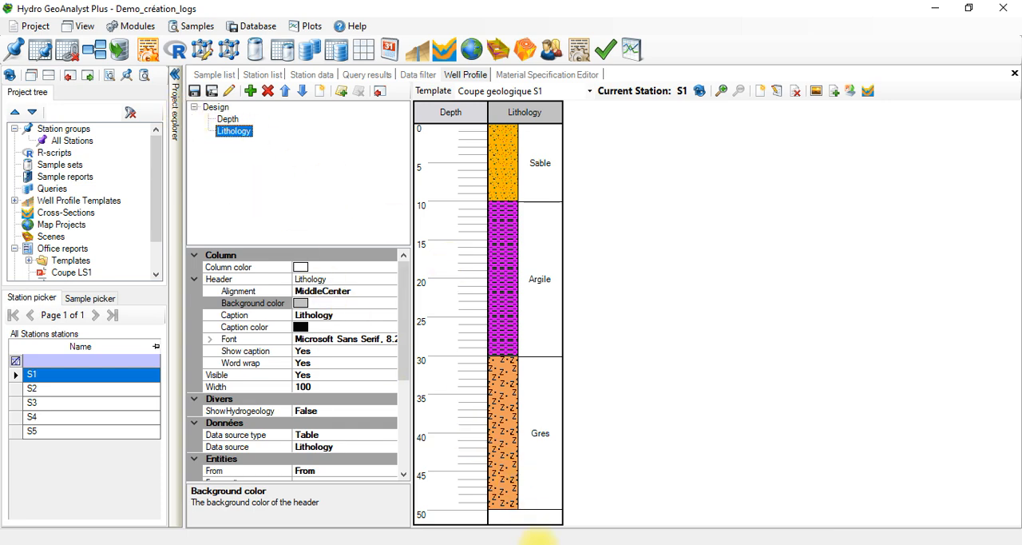
left_click(539, 543)
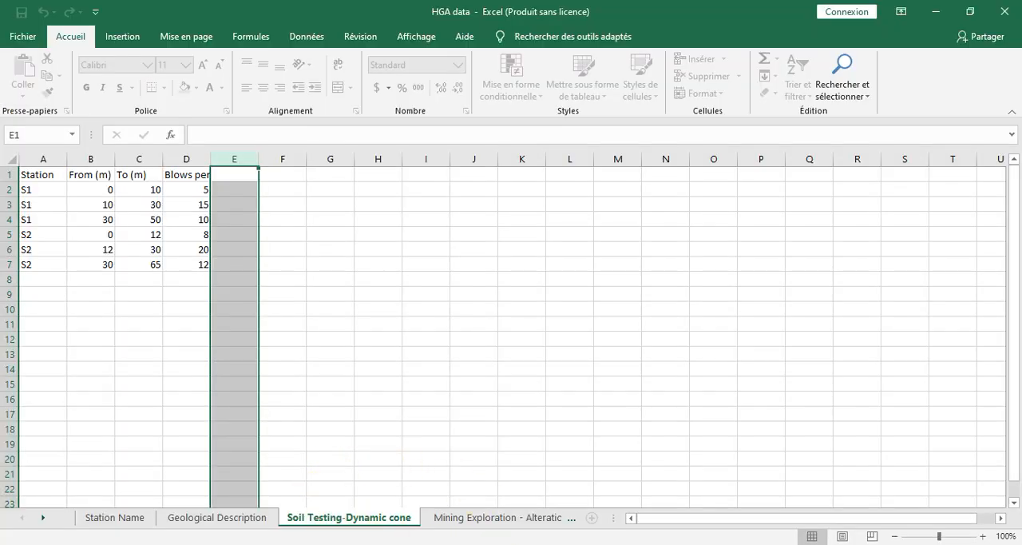
Step: Switch to Hydro GeoAnalyst Plus and start a data import of the General type
left_click(519, 543)
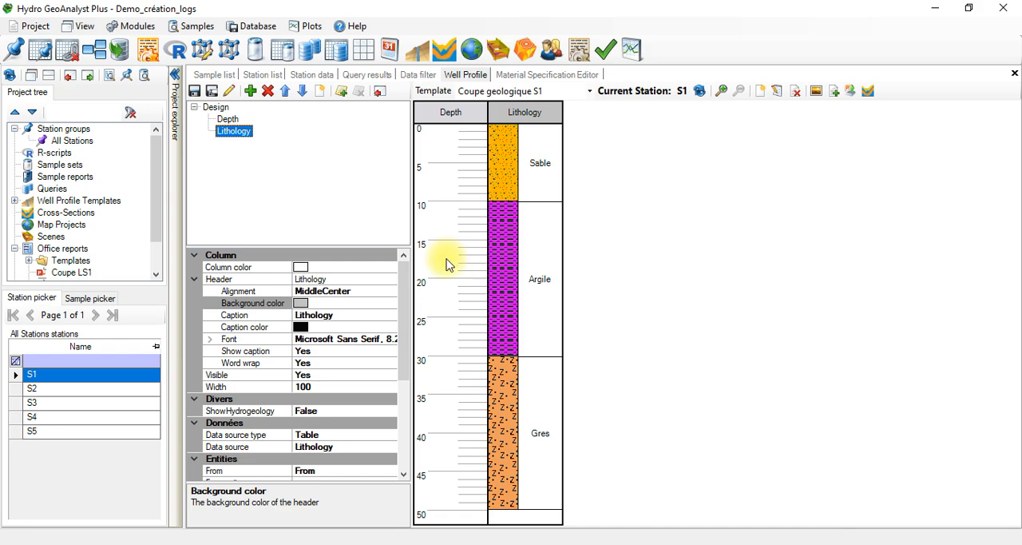
left_click(119, 50)
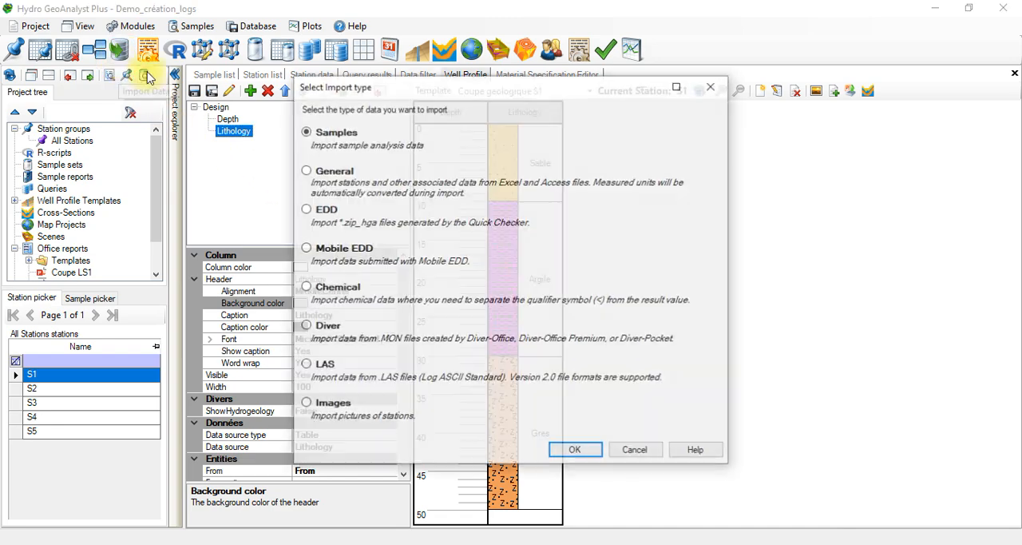
left_click(304, 169)
left_click(572, 450)
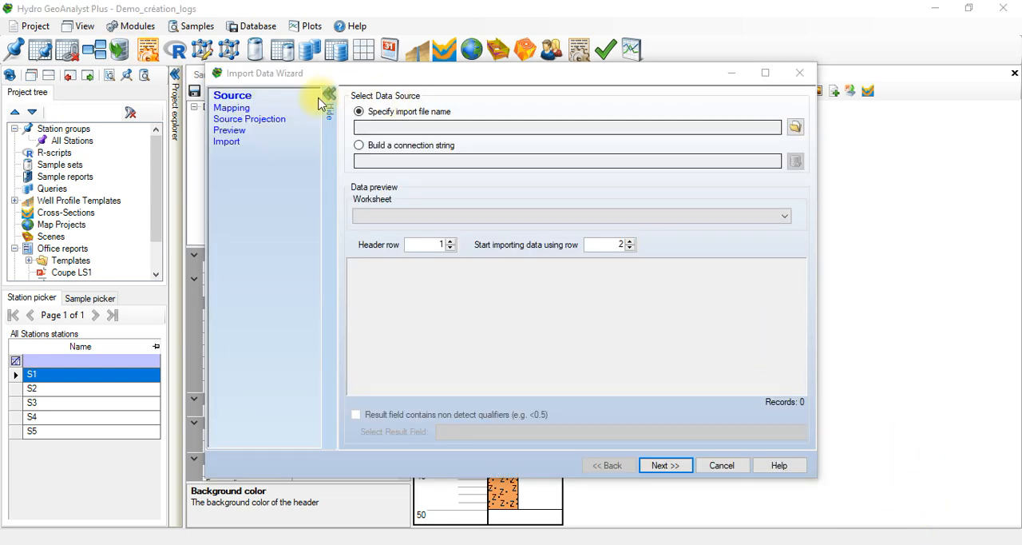
Step: Browse for the import source file on drive D:
left_click(796, 127)
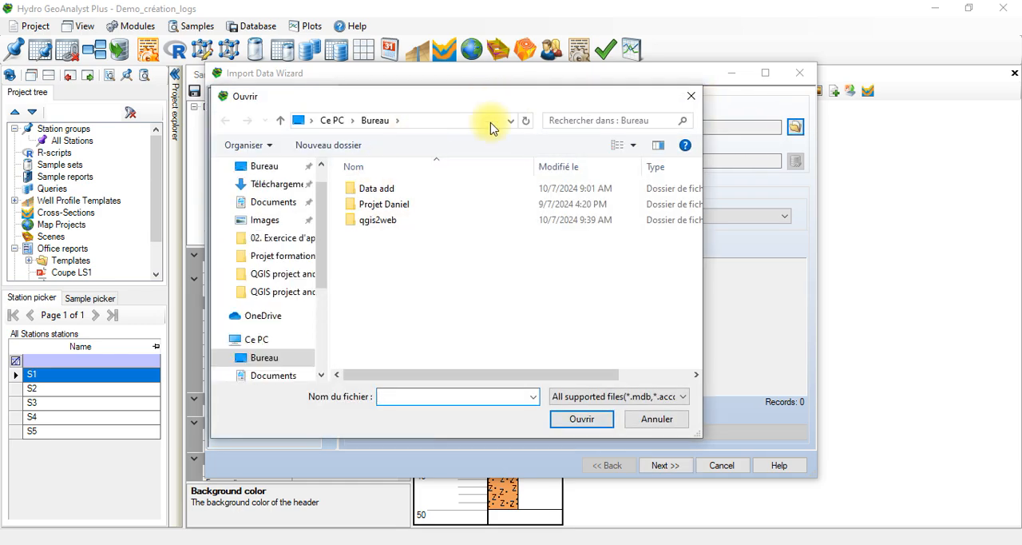
left_click(690, 96)
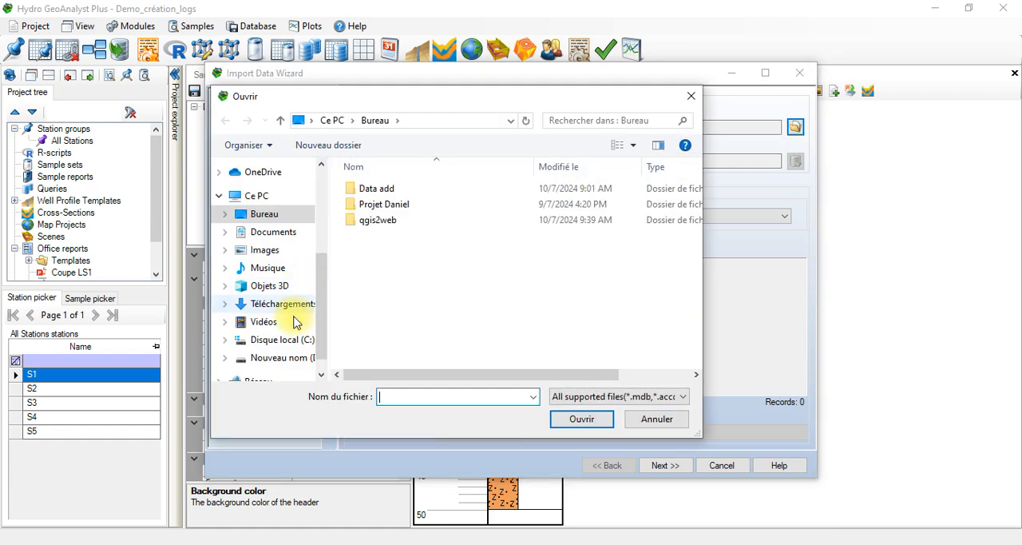
left_click(324, 367)
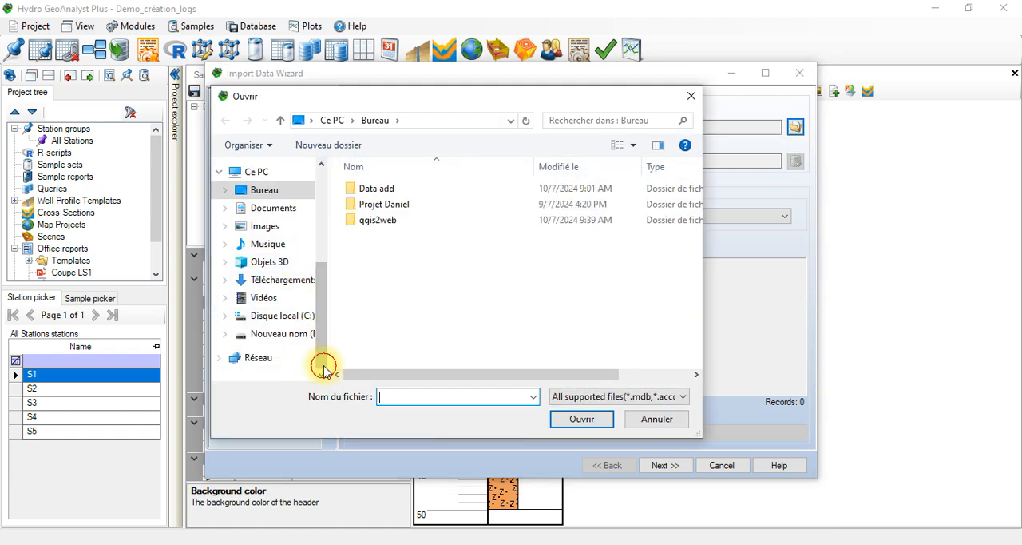
left_click(294, 334)
double_click(689, 345)
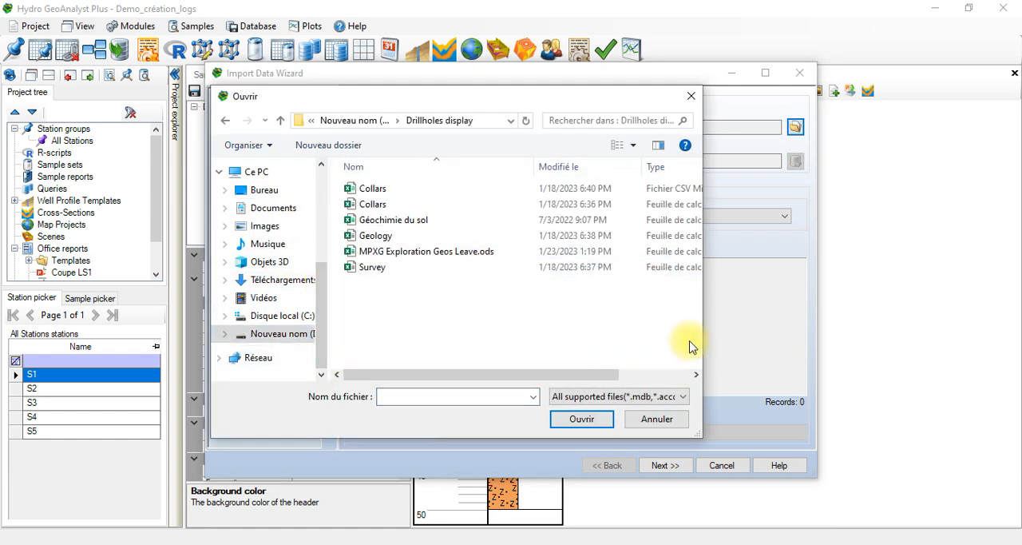
left_click(264, 119)
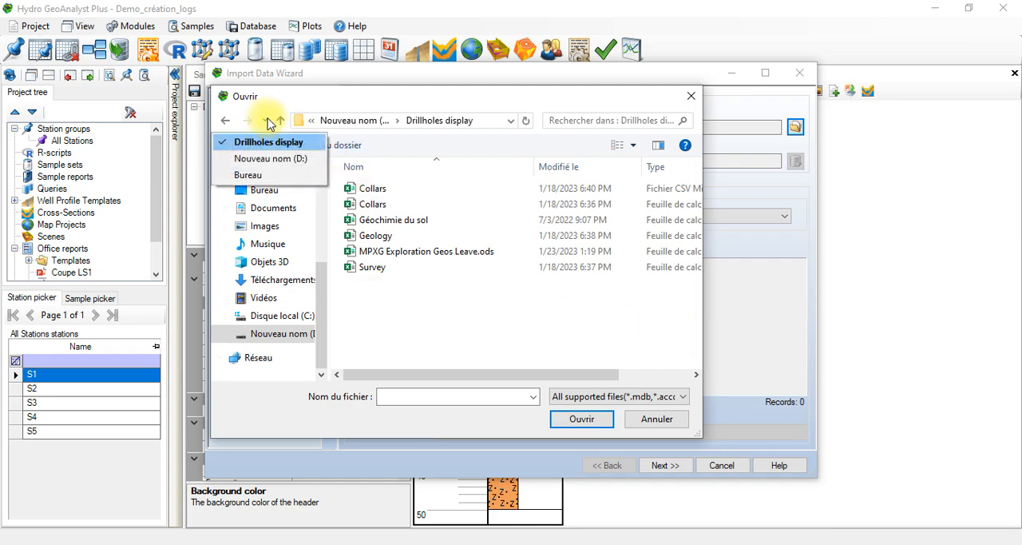
left_click(264, 120)
left_click(280, 119)
Step: Load the HGA data workbook from Vidéos formation, Formation Hydrogeoanalyst, HGA Formation hydro geoanalyst données, 02-Data, 02. Exercice d'apprentissage as the import source
left_click(698, 340)
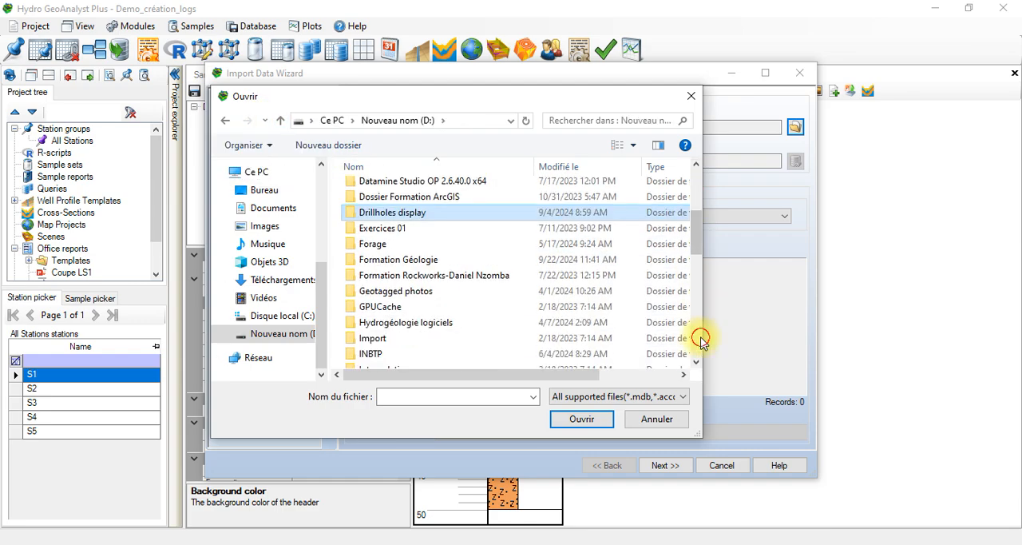
double_click(593, 324)
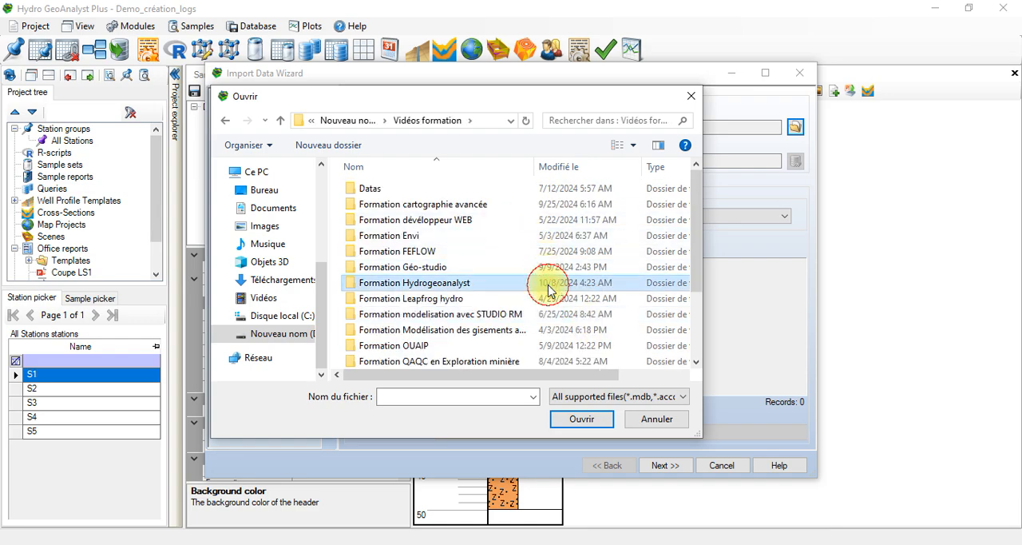
double_click(543, 283)
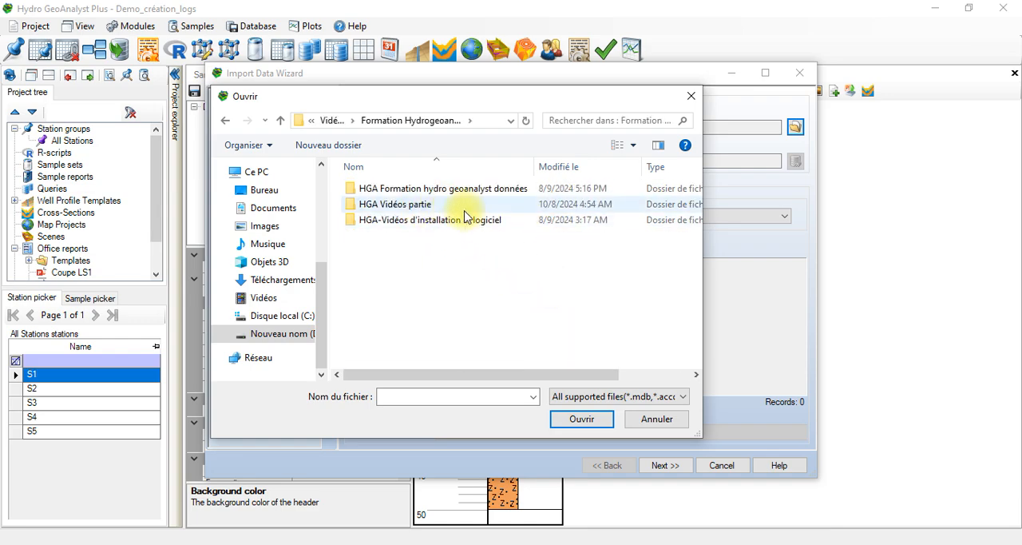
double_click(517, 193)
double_click(405, 191)
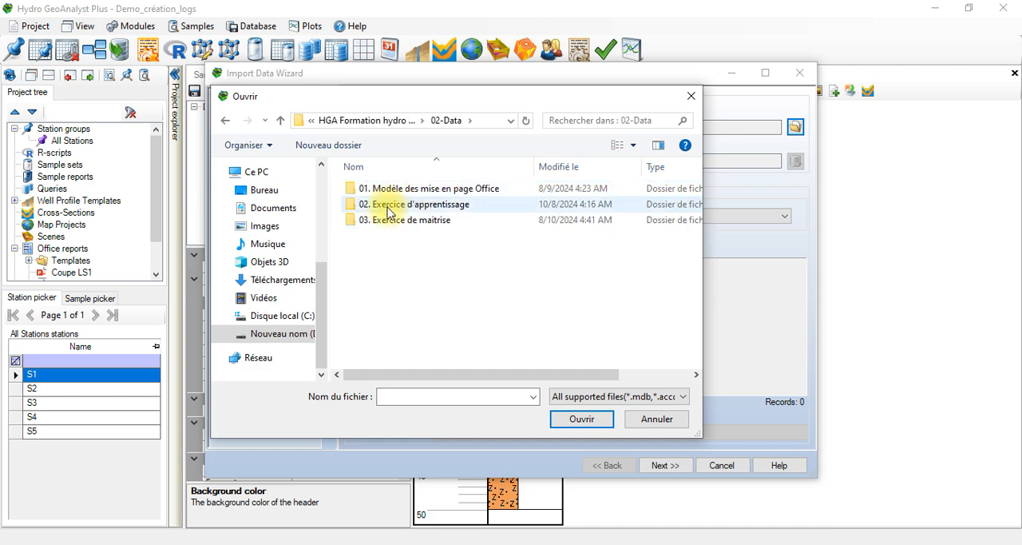
left_click(382, 214)
double_click(384, 214)
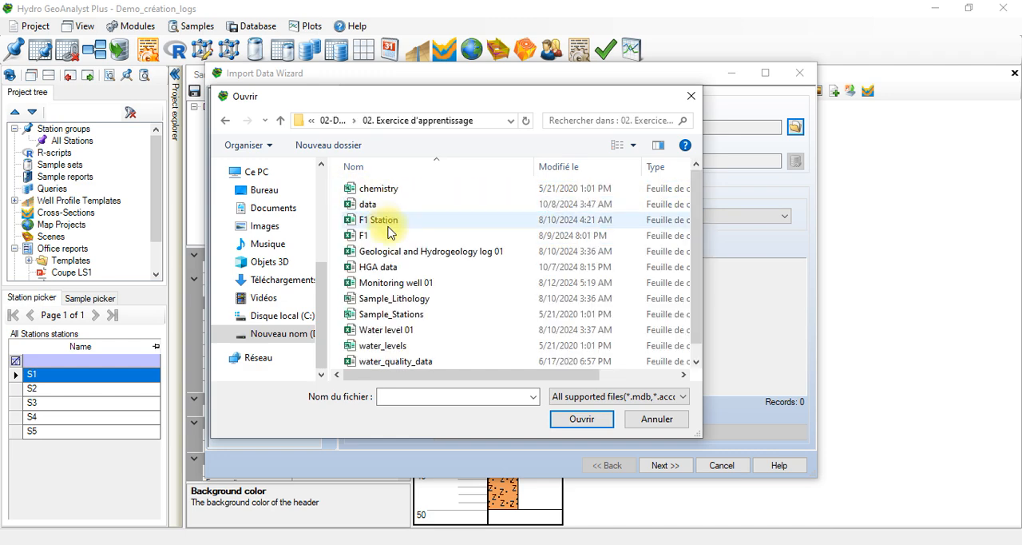
left_click(392, 267)
left_click(591, 422)
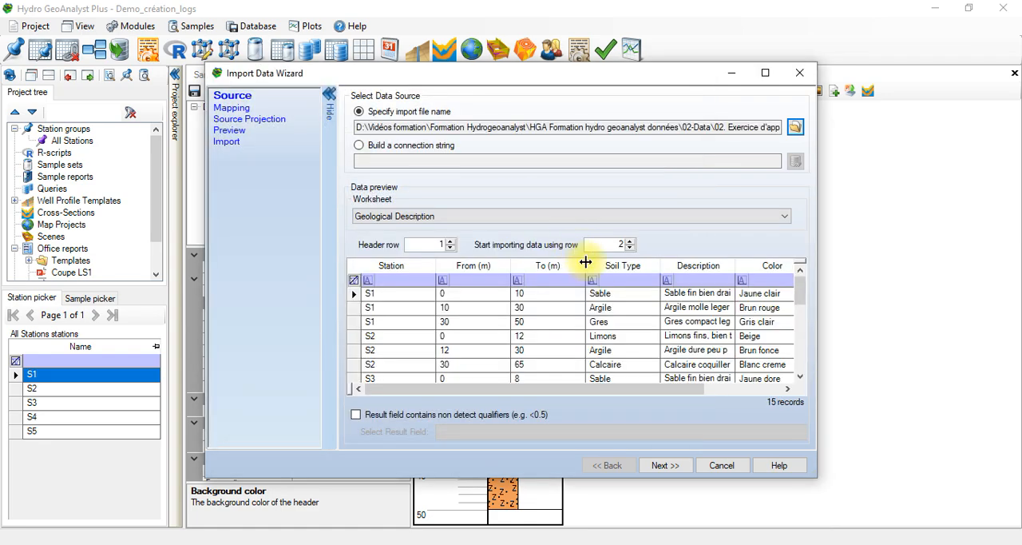
Step: Use the Soil Testing-Dynamic cone worksheet as source and the Dynamic Cone table under Soil Testing as import destination
left_click(525, 219)
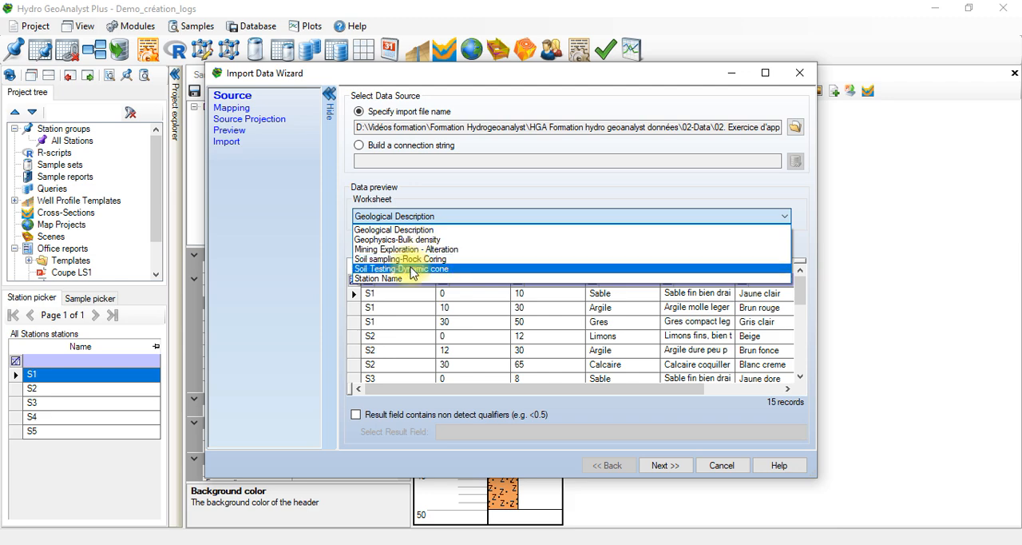
left_click(412, 269)
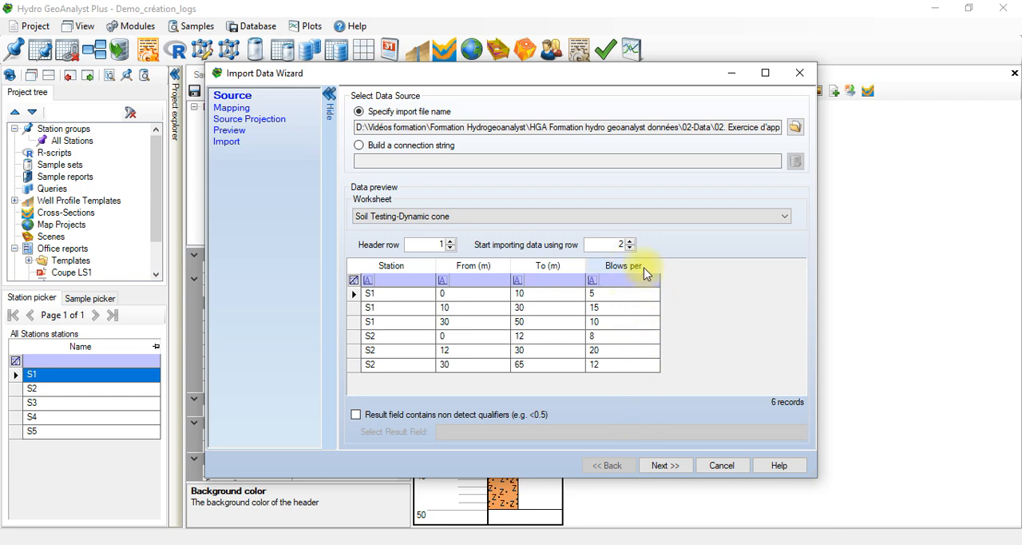
left_click(678, 464)
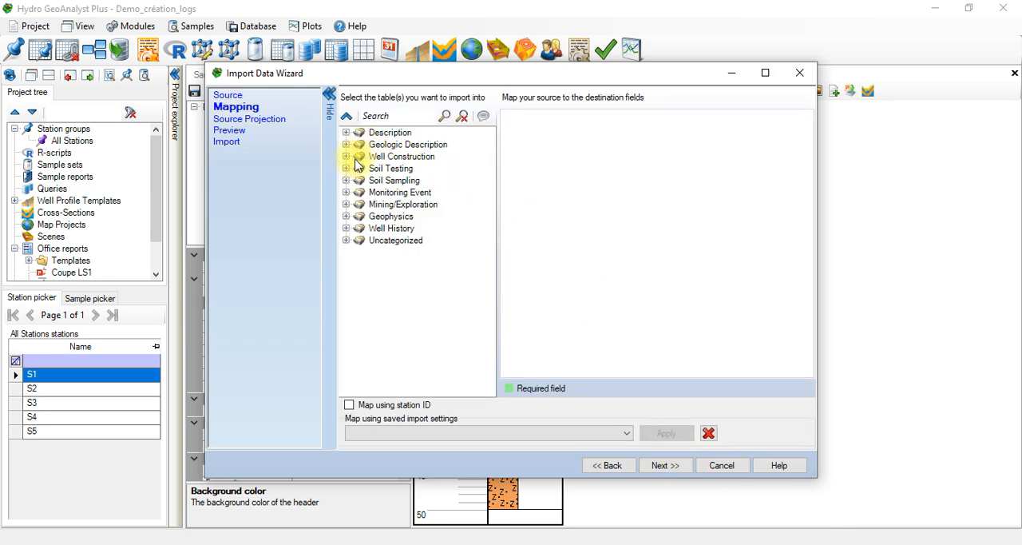
left_click(347, 169)
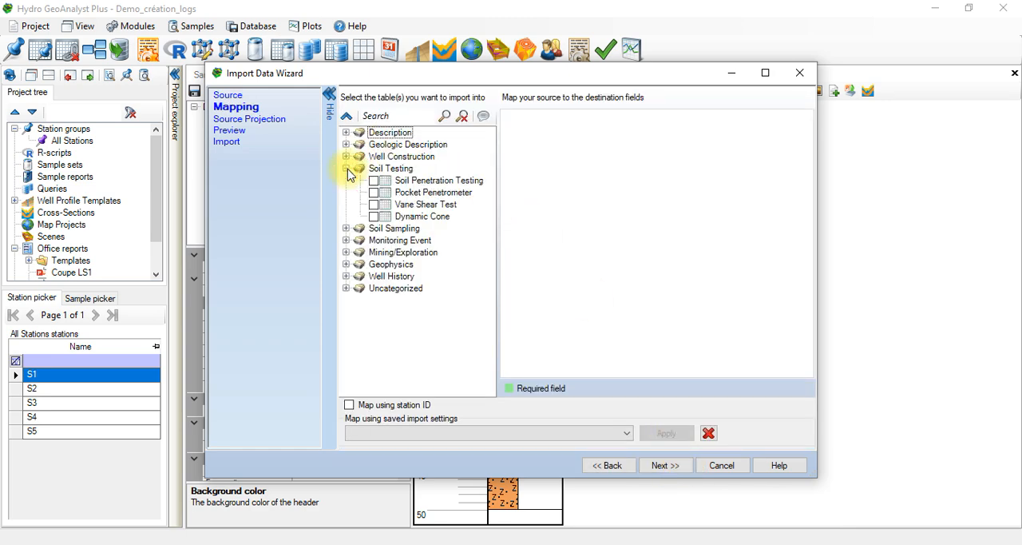
left_click(374, 216)
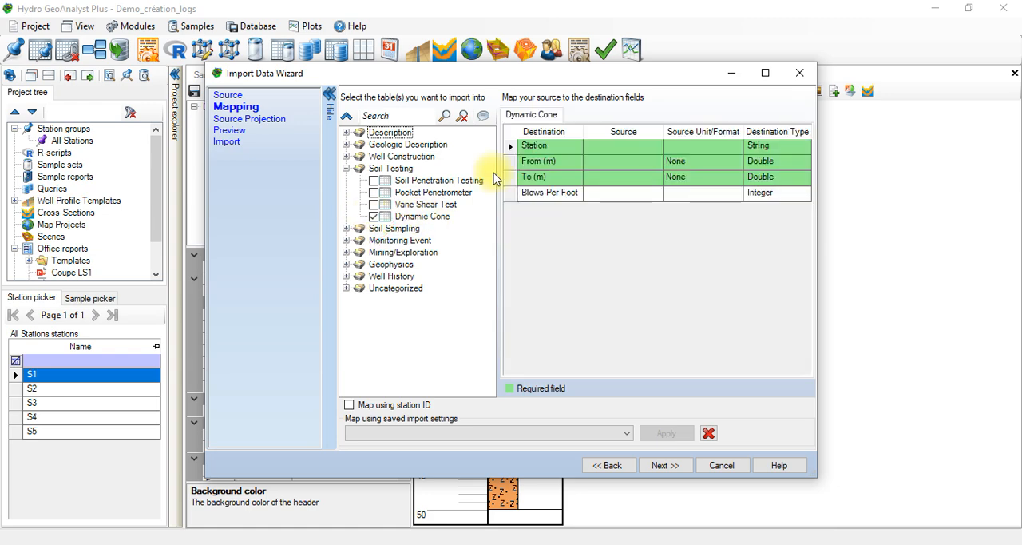
Step: Map the Station, From (m), To (m) and Blows Per Foot fields to the source columns Station, From (m), To (m) and Blows per
left_click(633, 152)
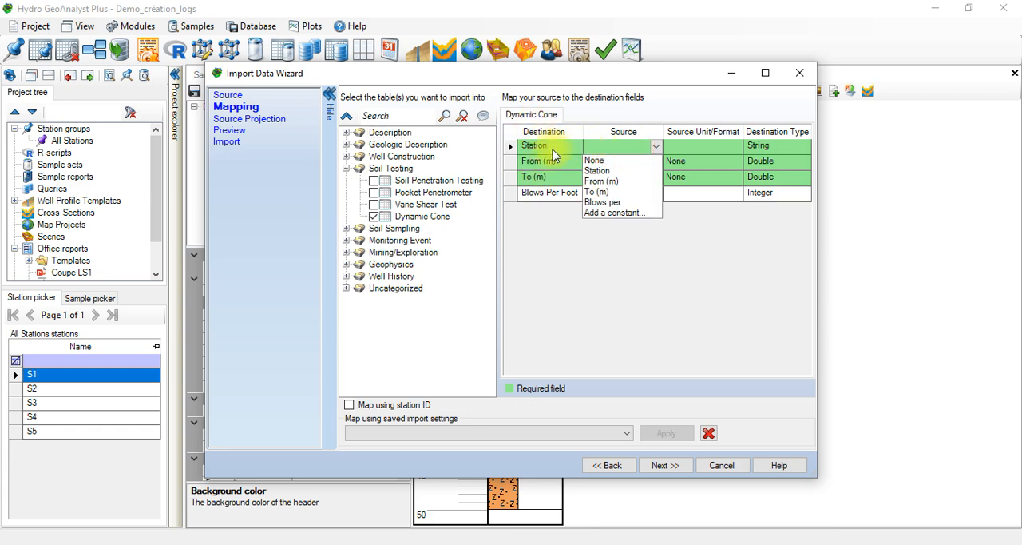
left_click(575, 230)
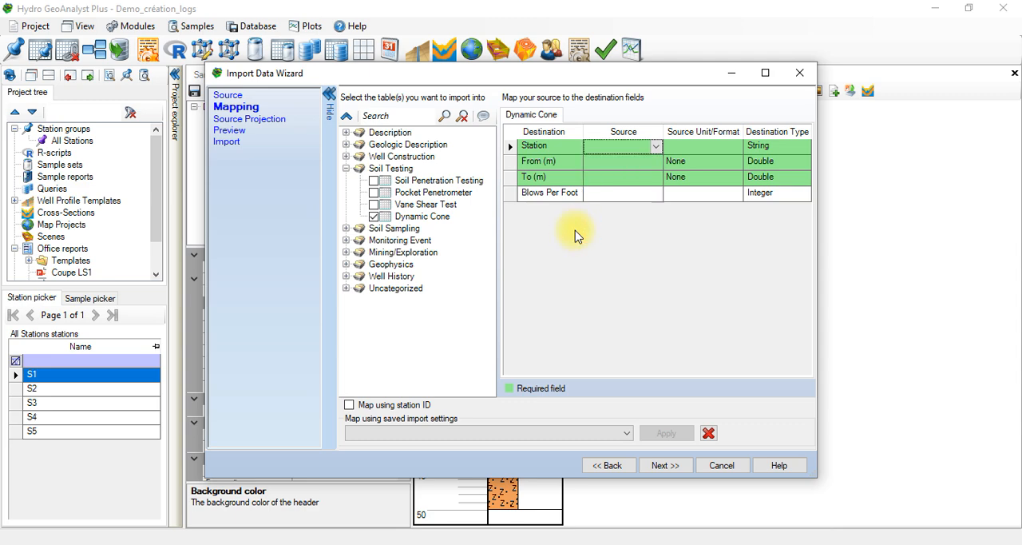
left_click(656, 147)
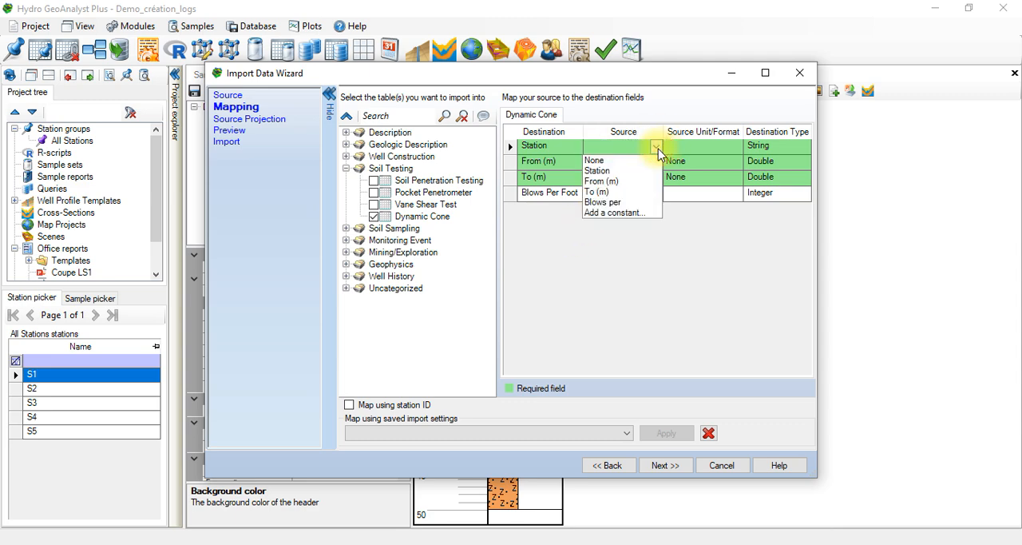
left_click(616, 172)
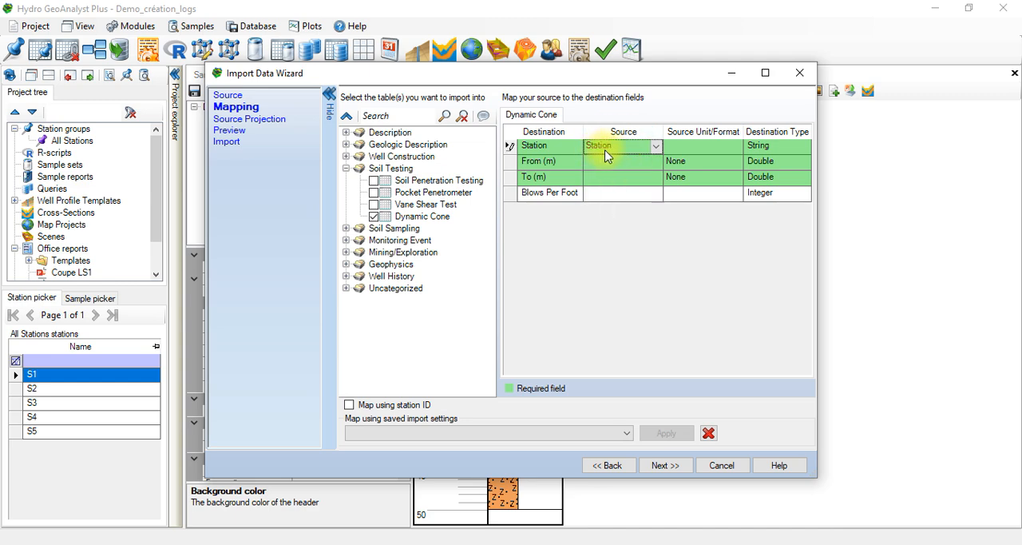
left_click(639, 161)
left_click(656, 161)
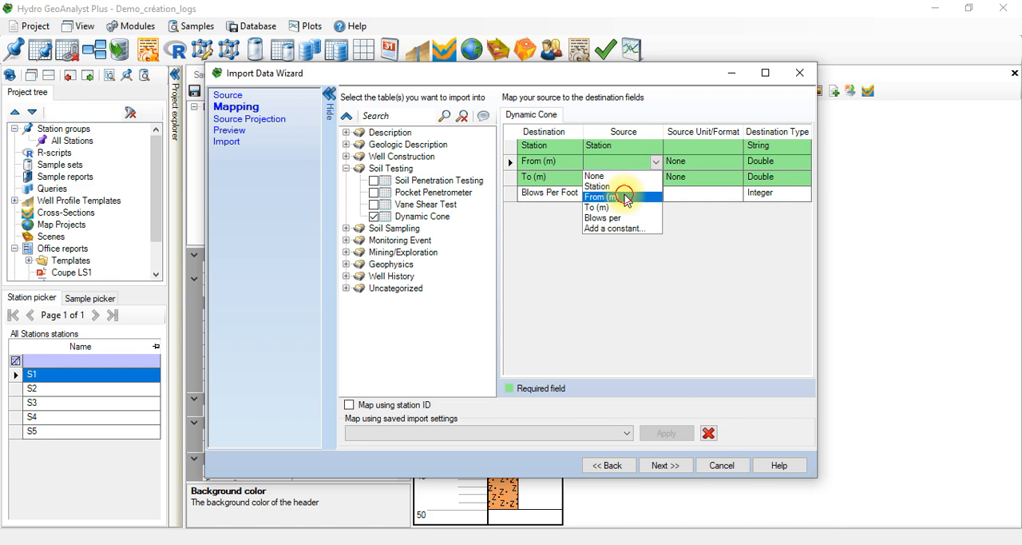
left_click(626, 197)
left_click(638, 178)
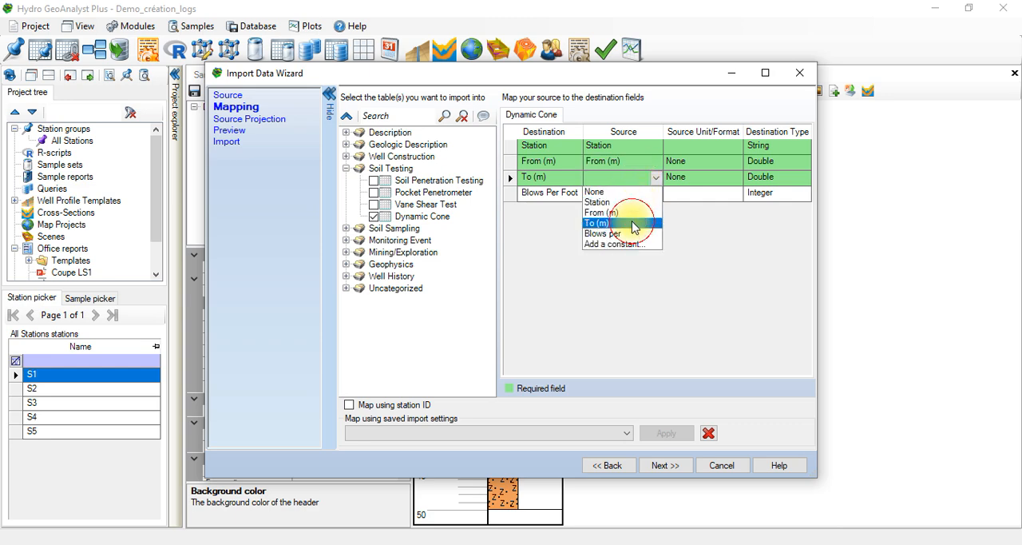
left_click(633, 223)
left_click(638, 193)
left_click(656, 193)
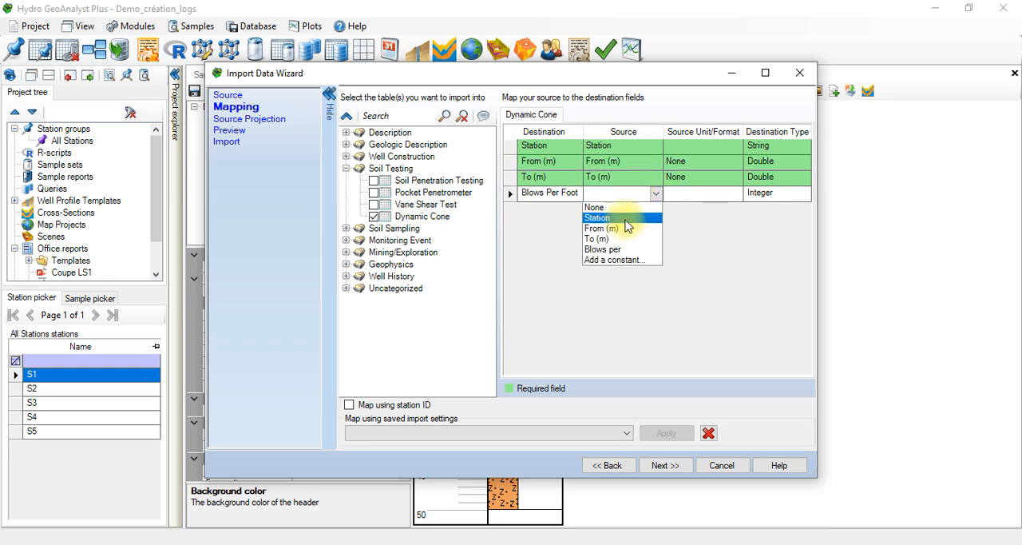
left_click(618, 249)
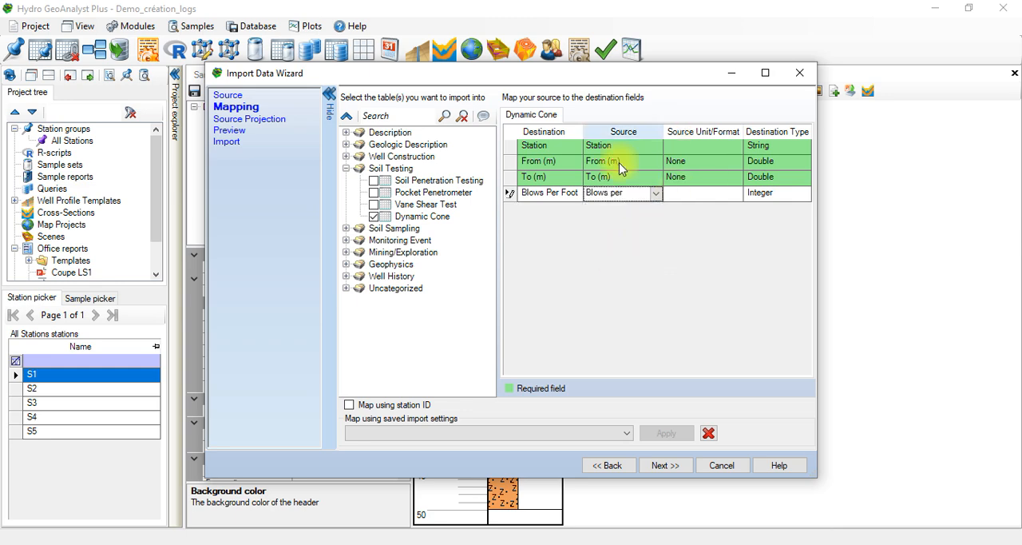
Step: Set the source unit of the From (m) and To (m) fields to m and proceed to the import preview
left_click(728, 163)
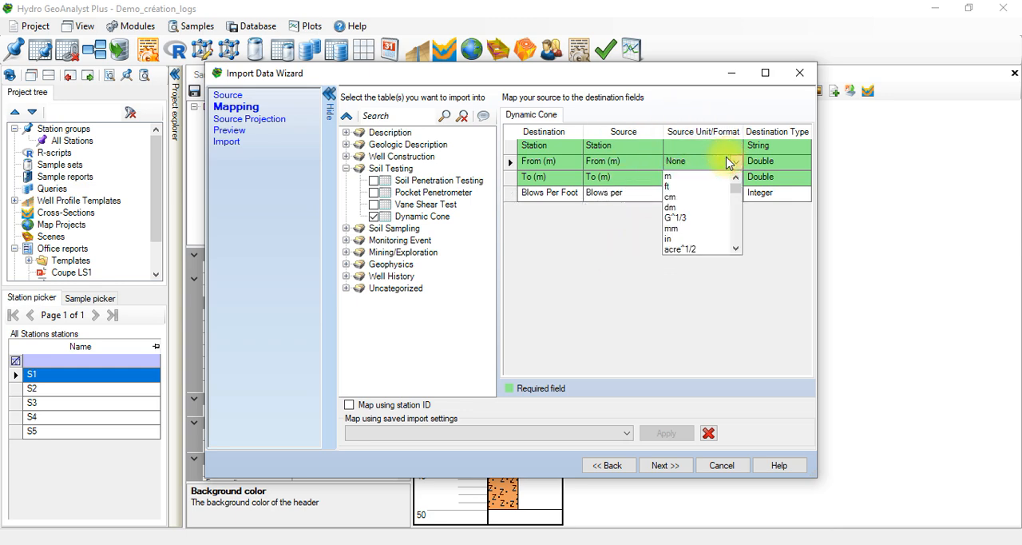
left_click(711, 176)
left_click(713, 177)
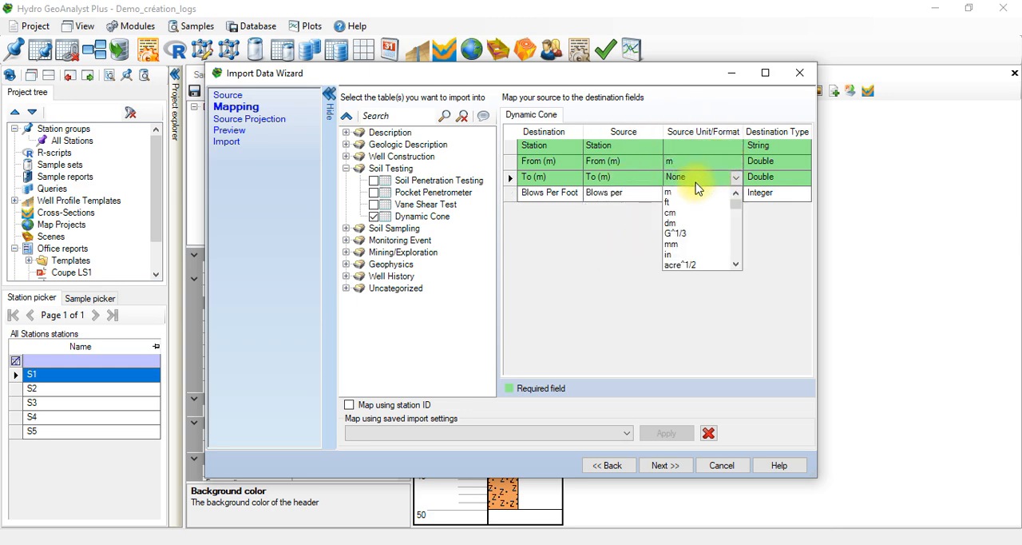
left_click(683, 194)
left_click(695, 196)
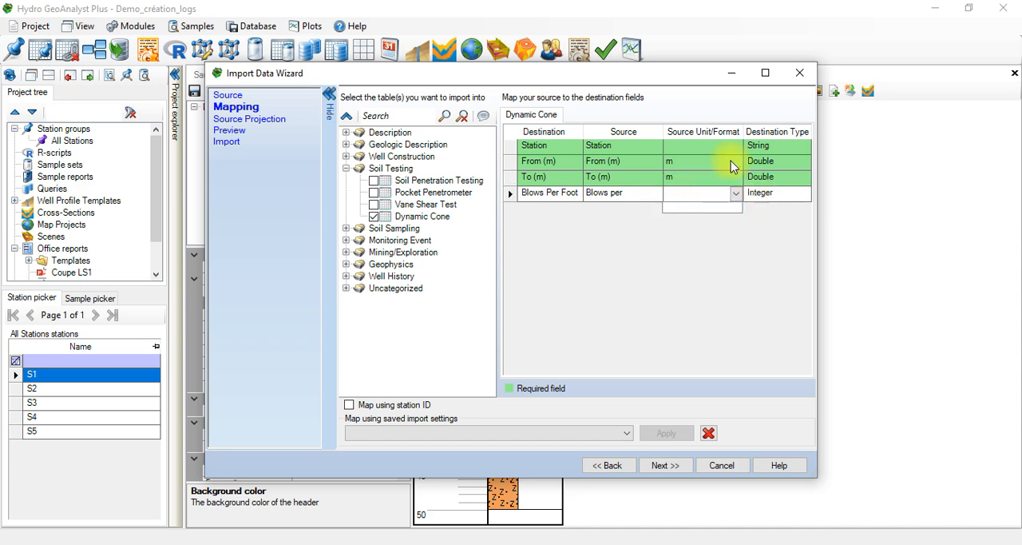
left_click(773, 243)
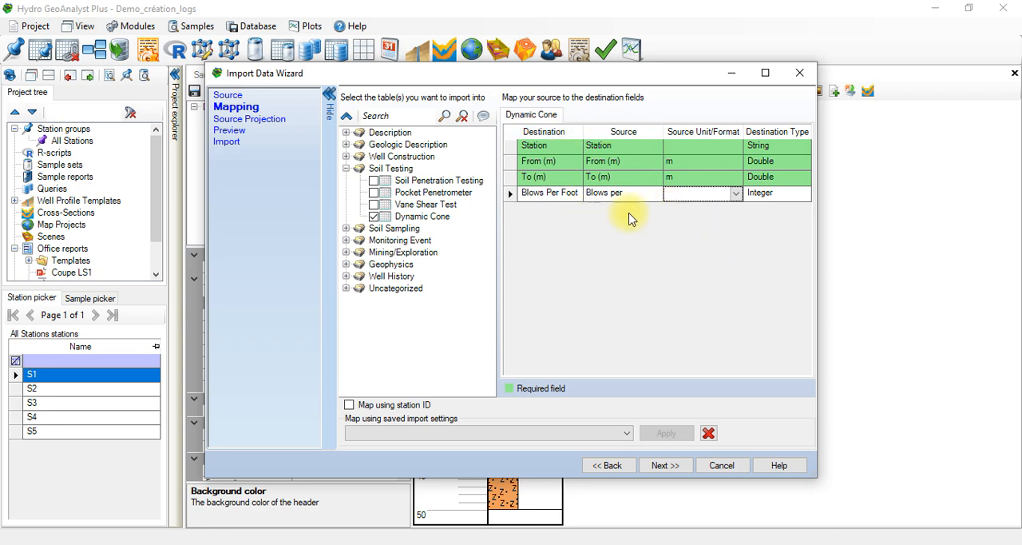
left_click(662, 465)
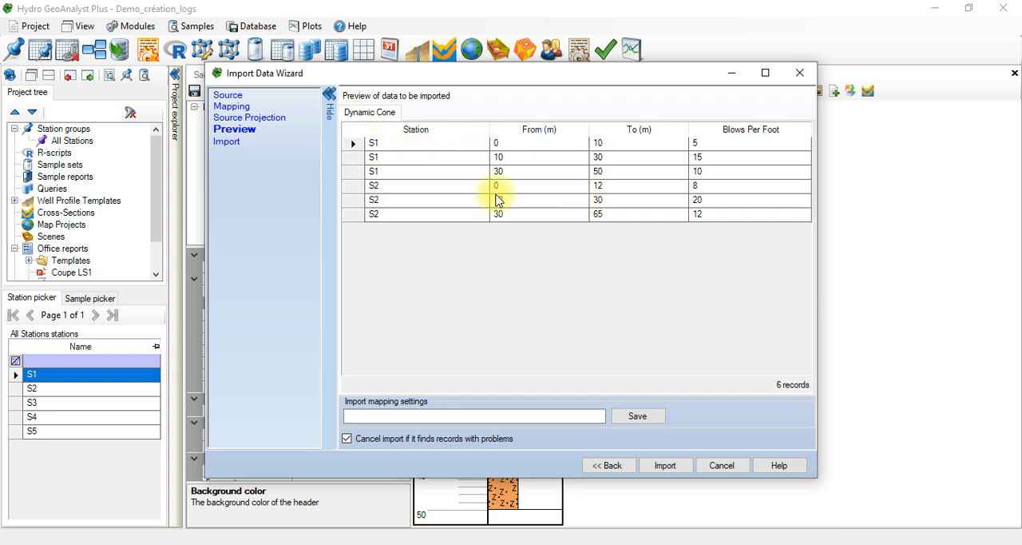
Step: Run the import of the previewed Dynamic Cone records and finish the import wizard
left_click(666, 466)
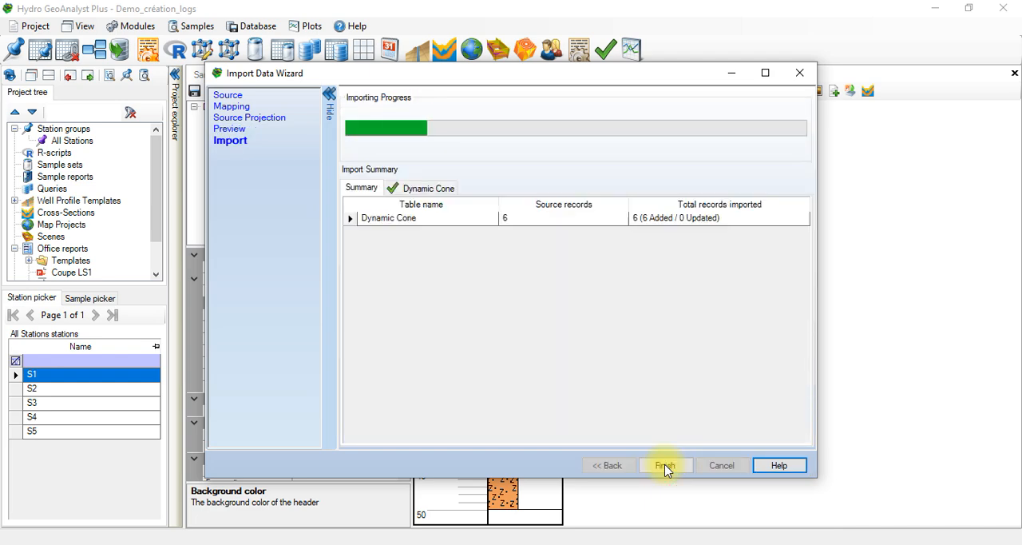
left_click(668, 465)
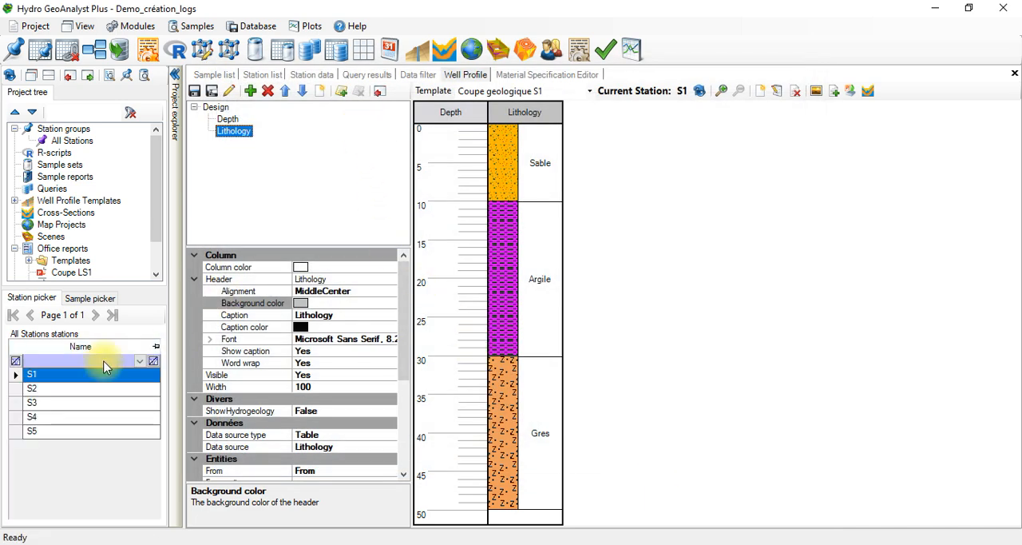
Step: Display the Dynamic Cone table under the Soil Testing category in the station data of S1
left_click(311, 76)
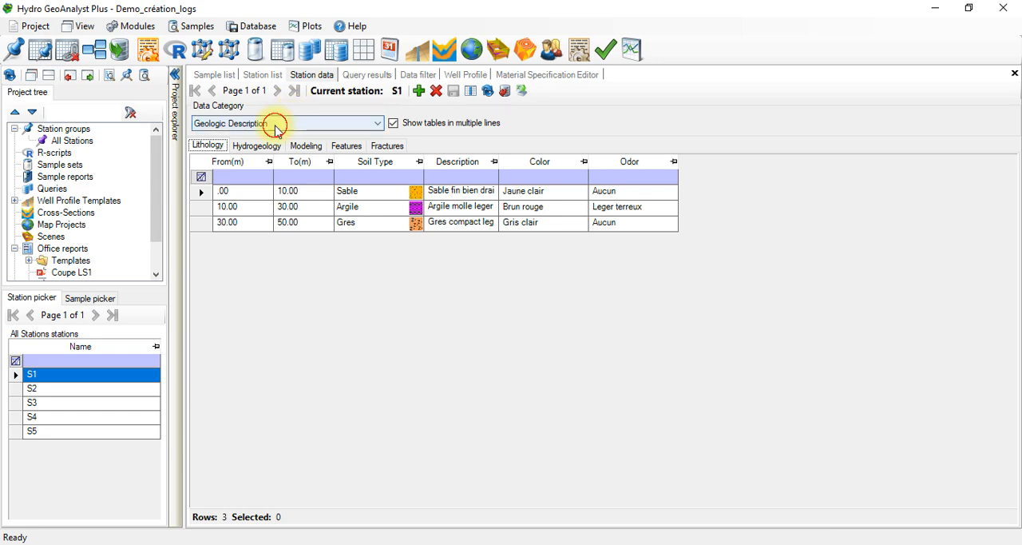
left_click(276, 125)
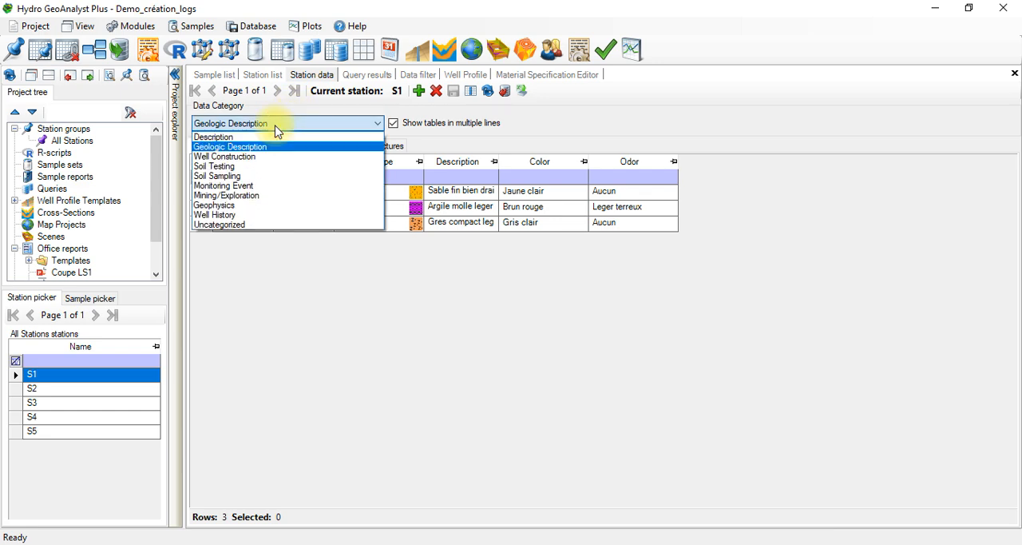
left_click(228, 166)
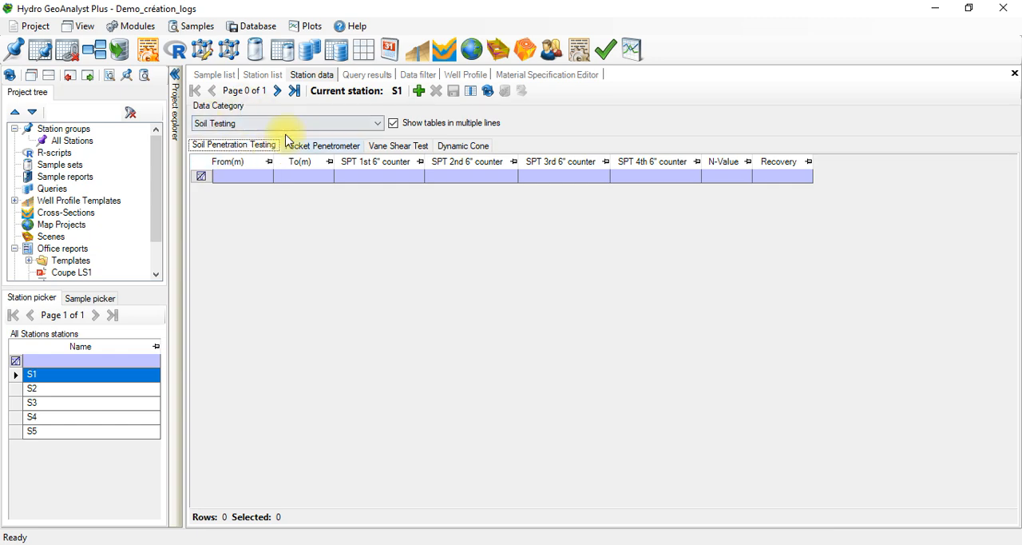
left_click(450, 148)
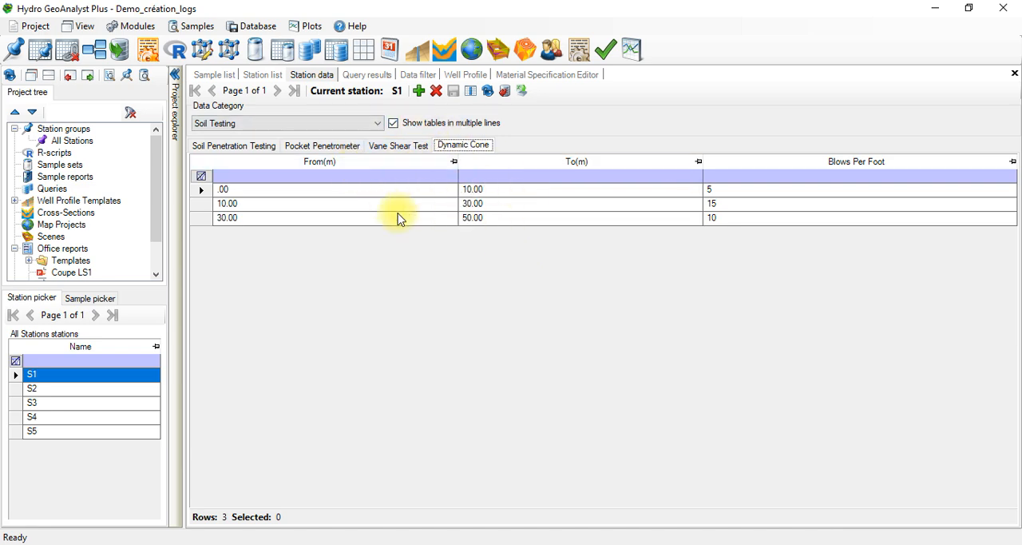
Step: Return to the well profile and add a Plot column to the Coupe geologique S1 template
left_click(416, 51)
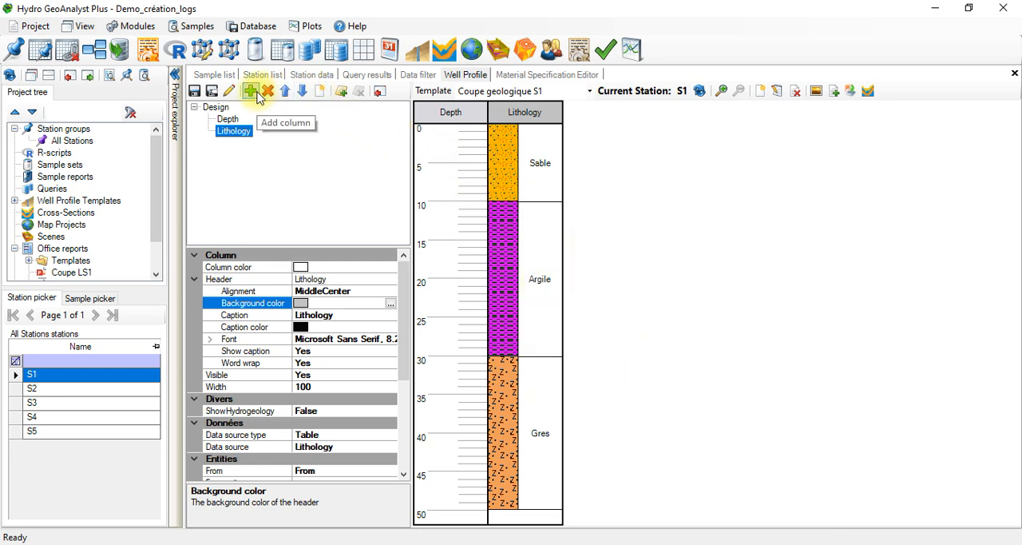
left_click(257, 92)
left_click(465, 282)
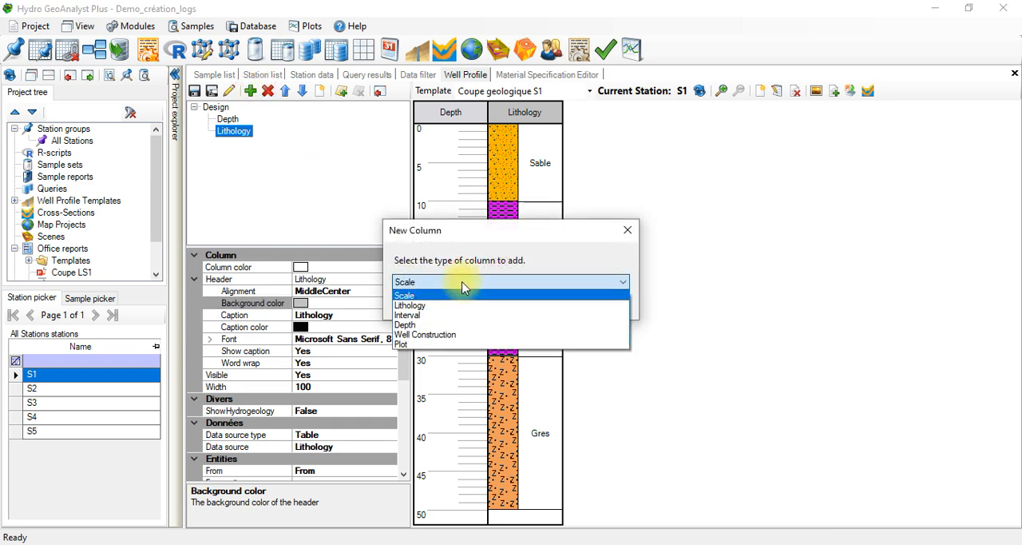
left_click(414, 345)
left_click(530, 301)
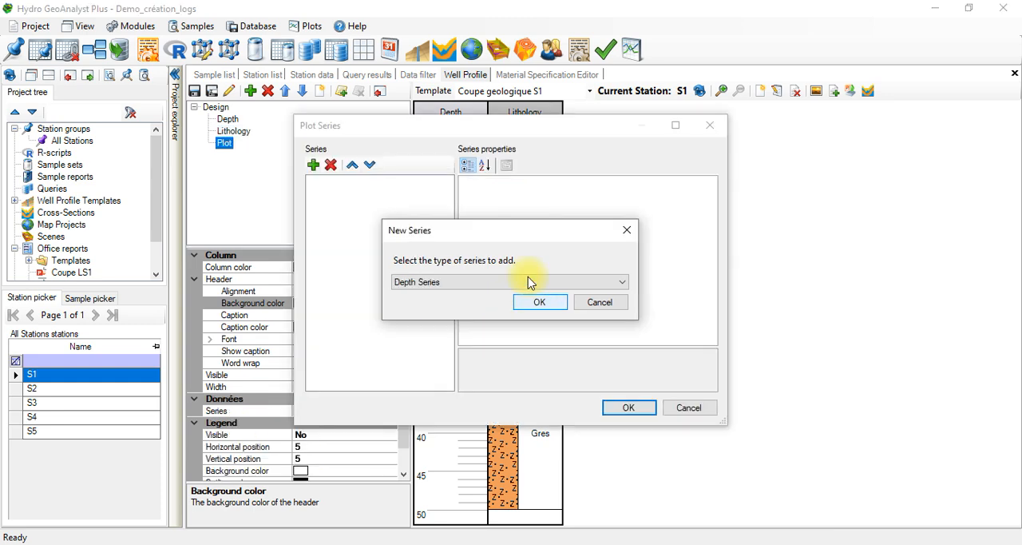
Step: Add an Interval Series to the plot column, consulting the Soil Testing-Dynamic cone worksheet in Excel before confirming
left_click(427, 284)
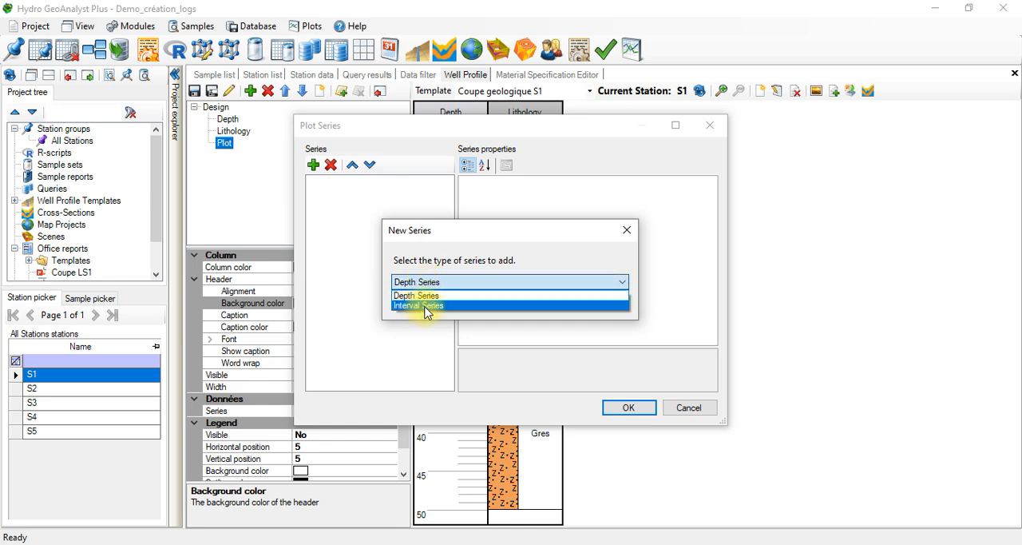
left_click(425, 308)
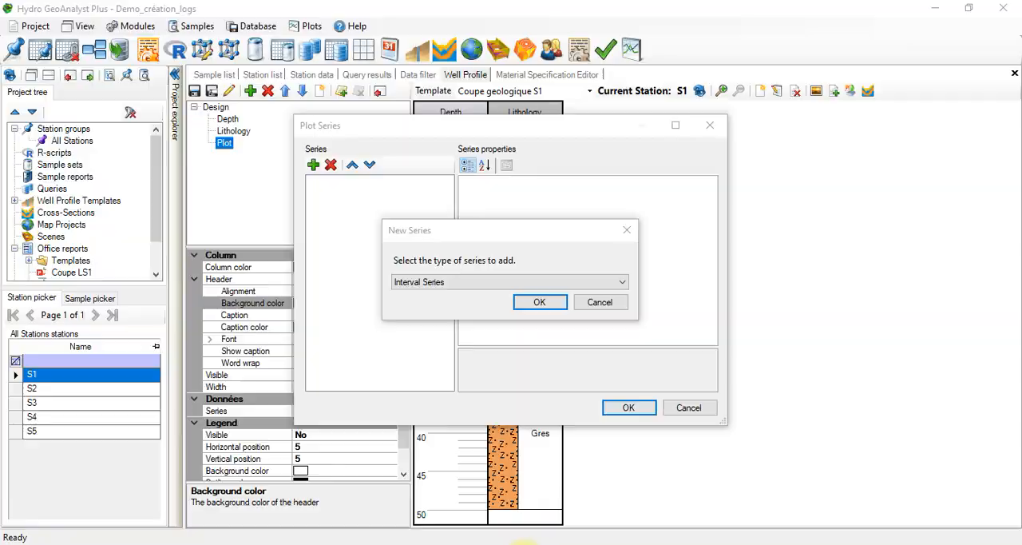
left_click(523, 544)
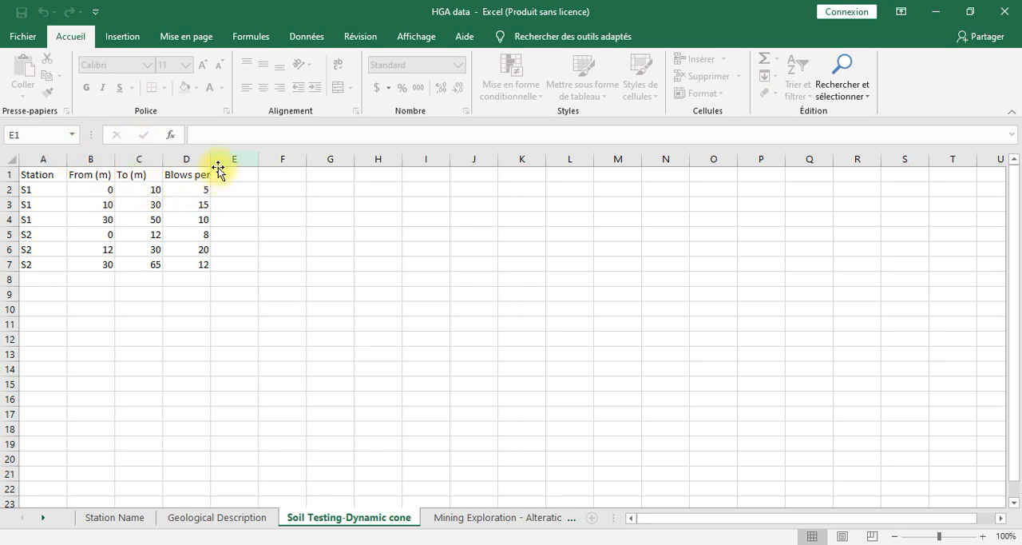
left_click(936, 17)
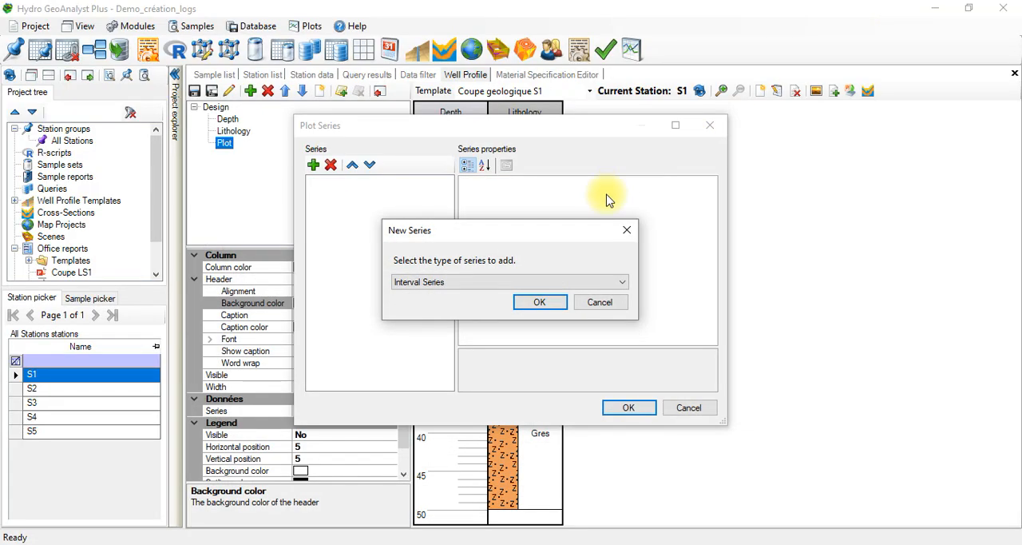
left_click(528, 304)
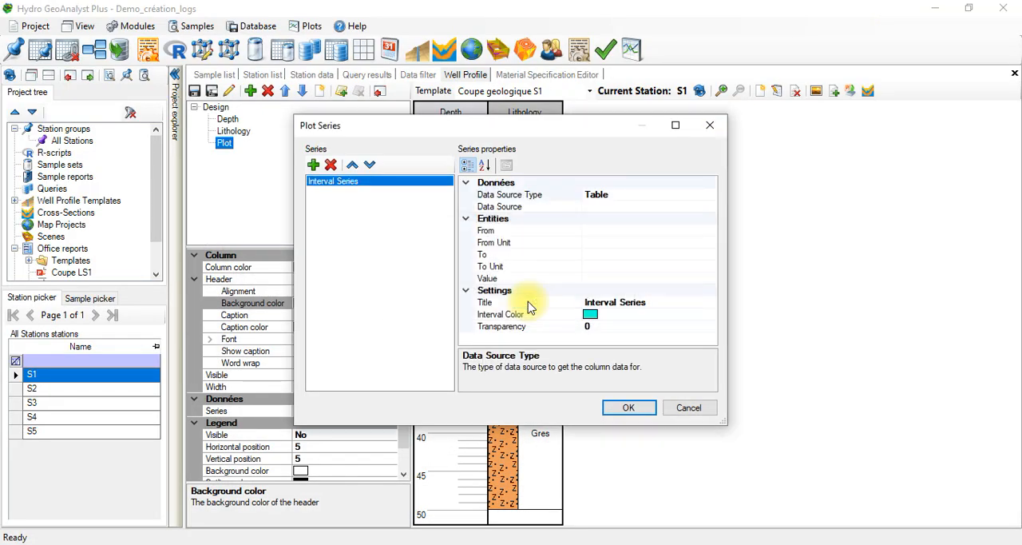
Step: Try the Soil Penetration Testing table as the interval series' data source and check the options for its From field
left_click(623, 194)
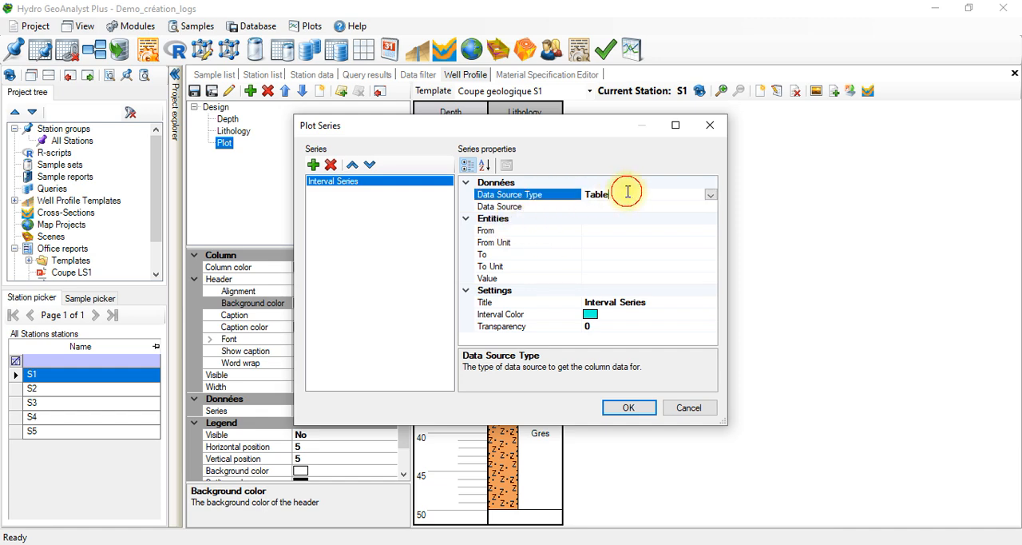
left_click(676, 206)
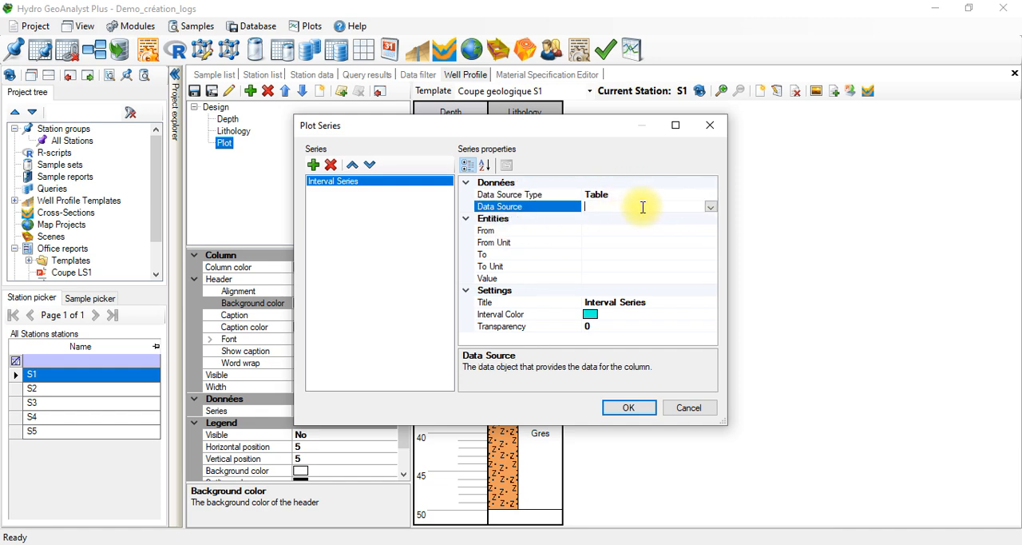
left_click(710, 207)
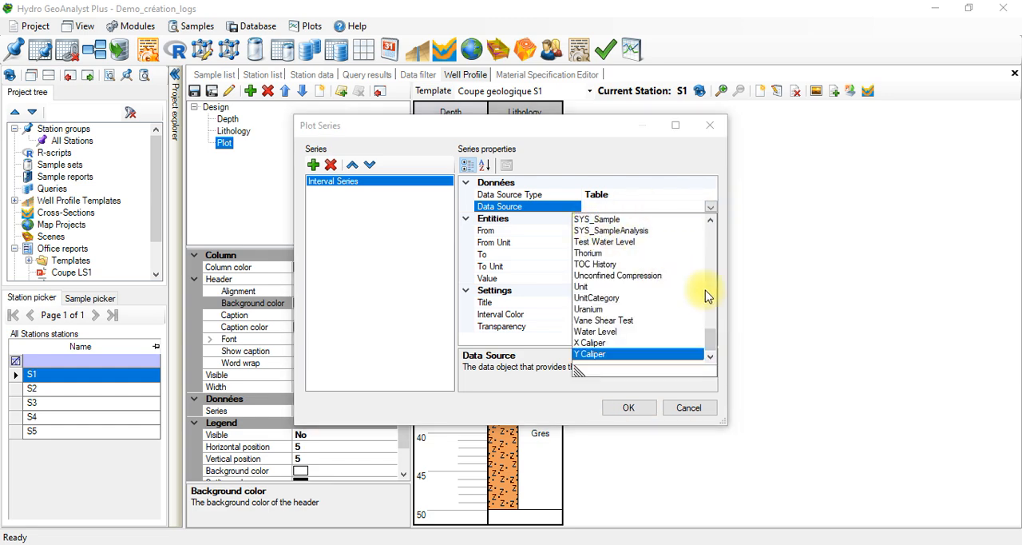
scroll(703, 287, "up", 4)
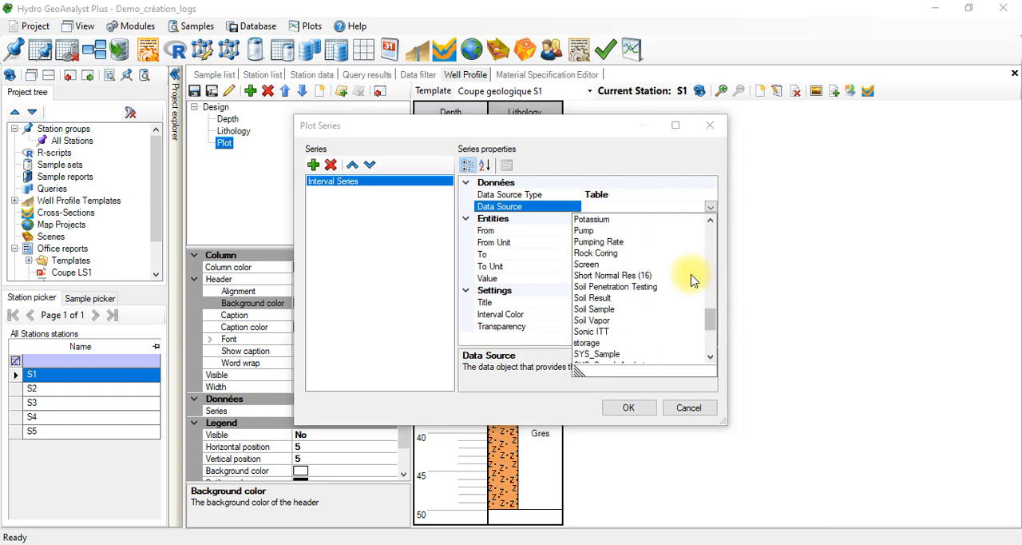
left_click(643, 287)
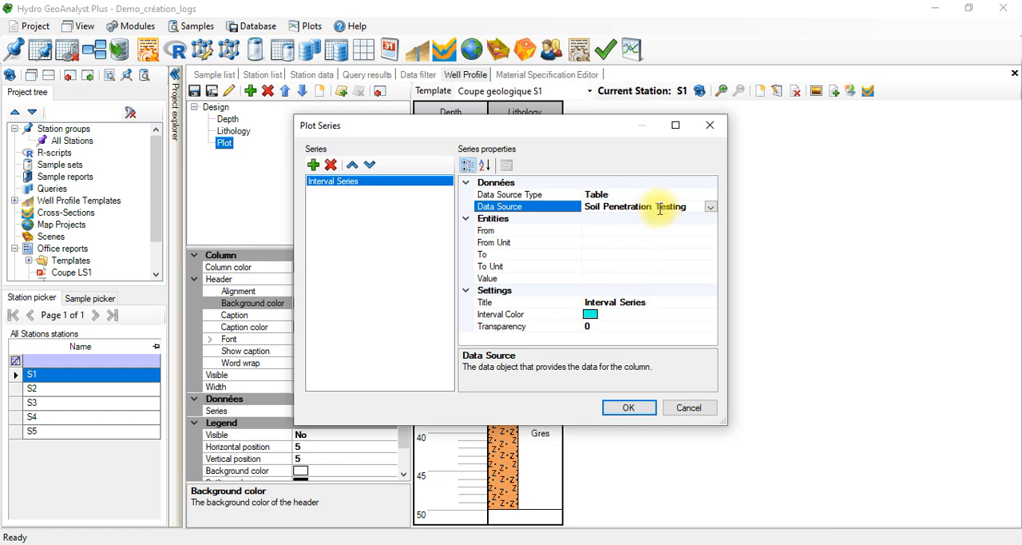
left_click(702, 231)
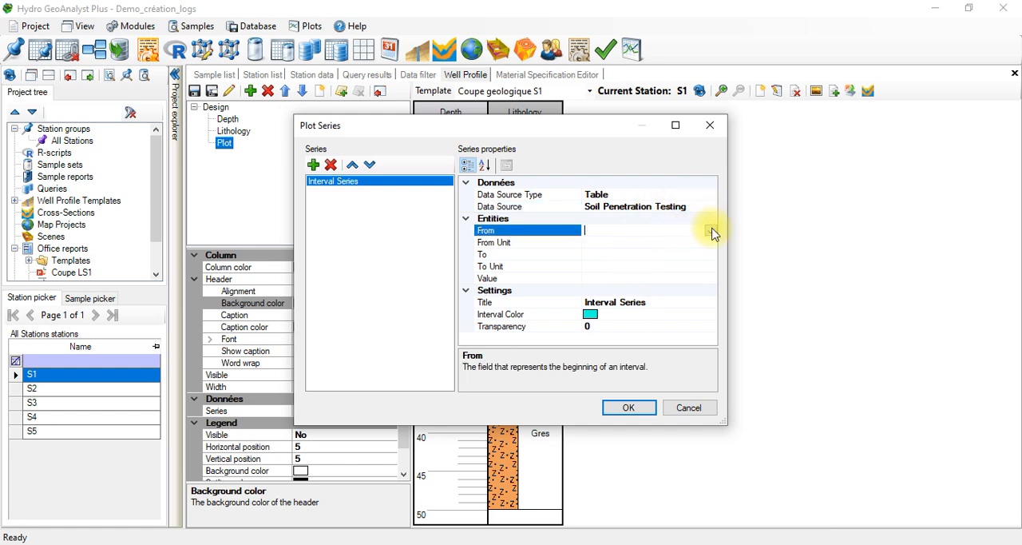
left_click(710, 231)
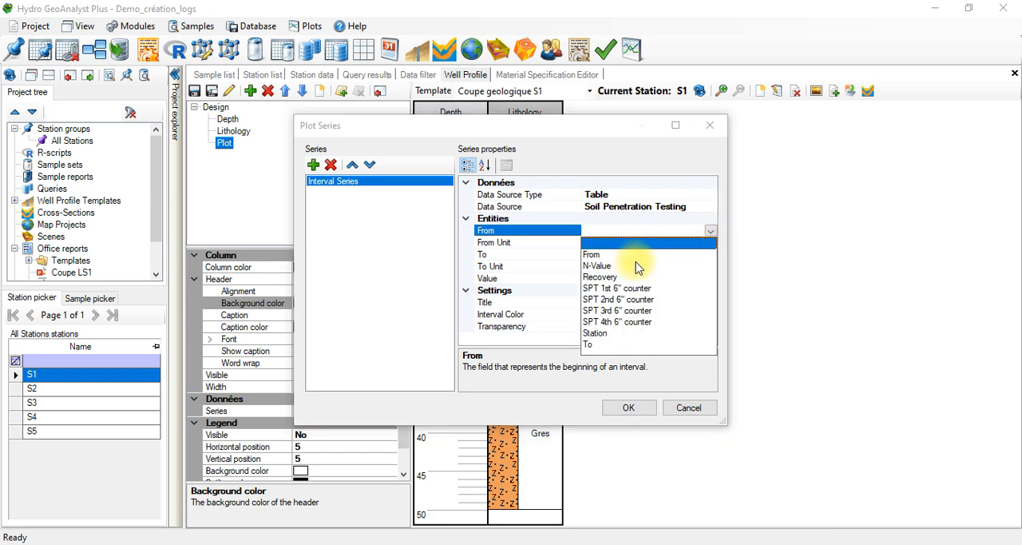
left_click(694, 207)
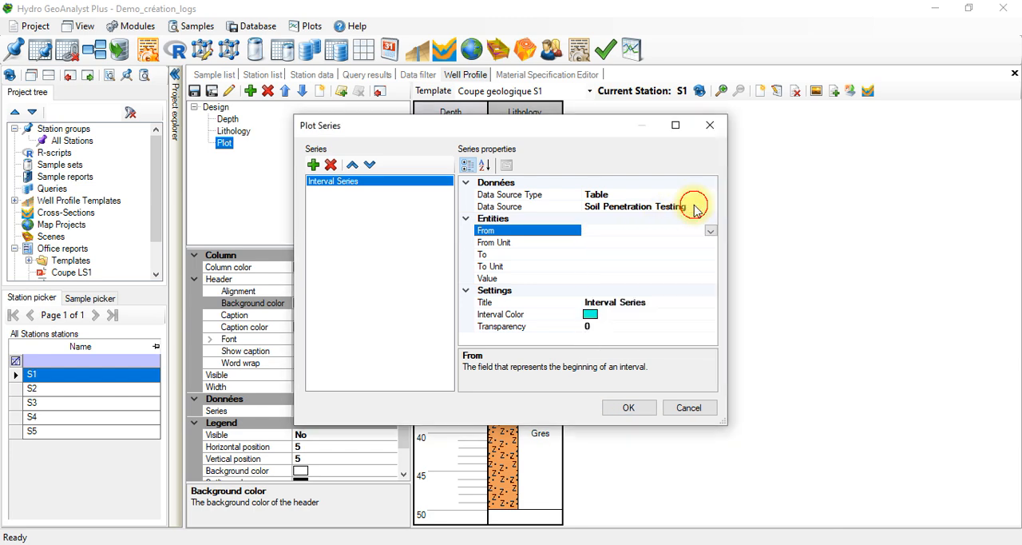
Step: Set the interval series' data source to the Dynamic Cone table
left_click(706, 207)
left_click(710, 207)
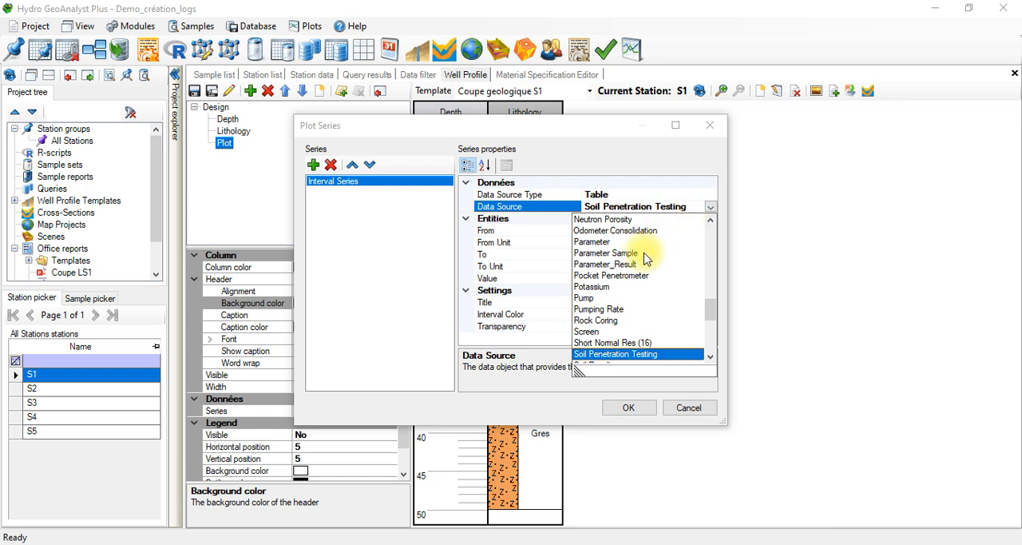
left_click(708, 354)
left_click(708, 284)
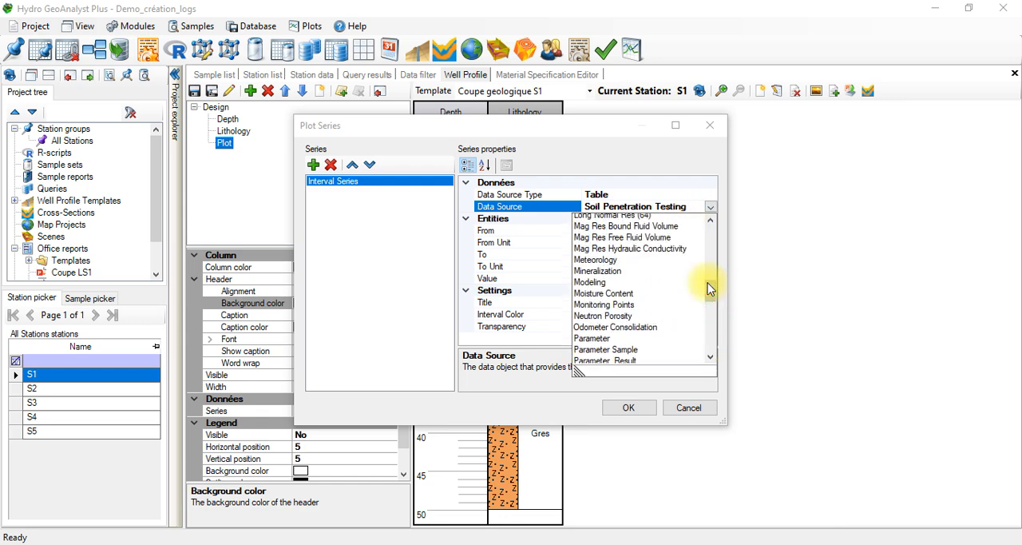
left_click(711, 272)
left_click(707, 249)
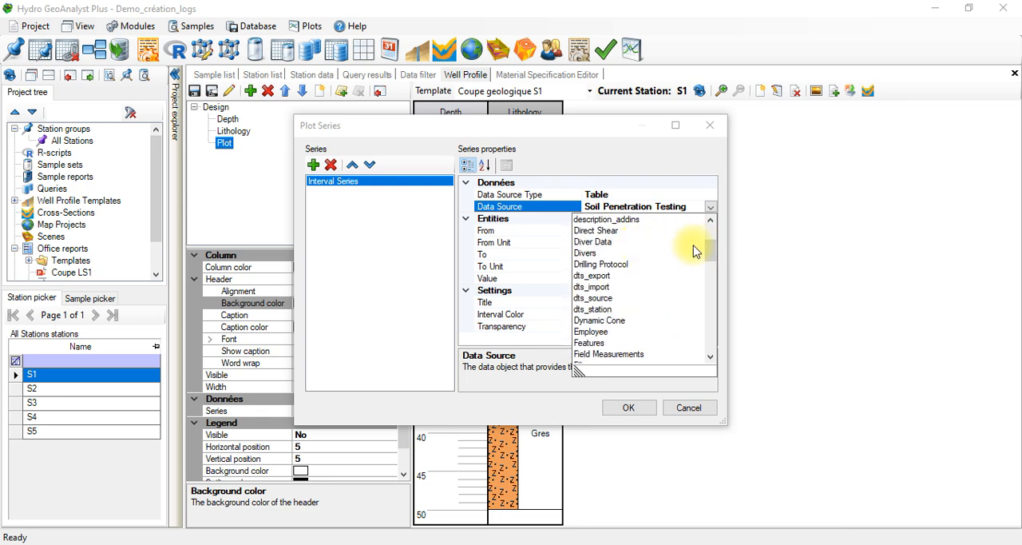
left_click(601, 321)
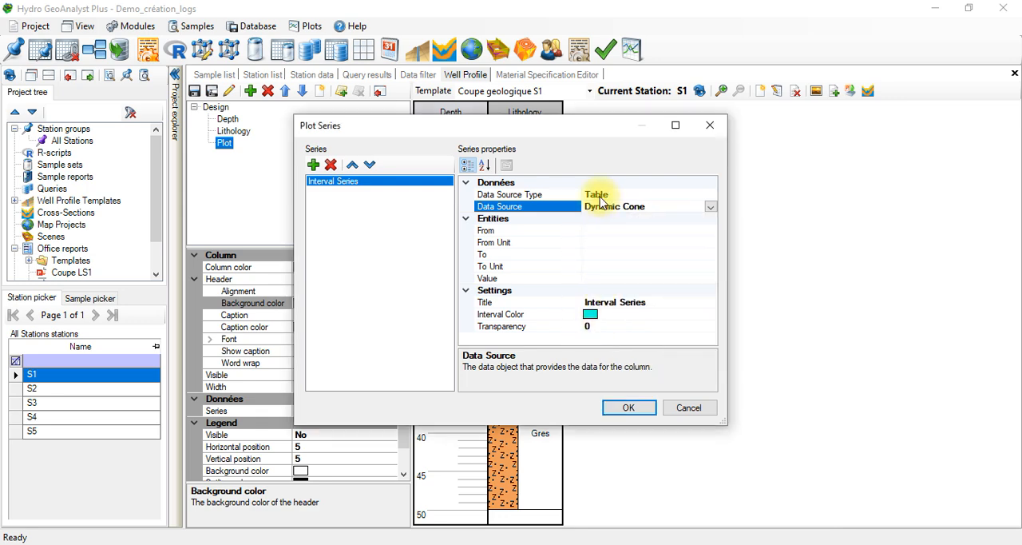
Step: Assign the From and To fields of the Dynamic Cone table as the start and end of the series' intervals
left_click(623, 231)
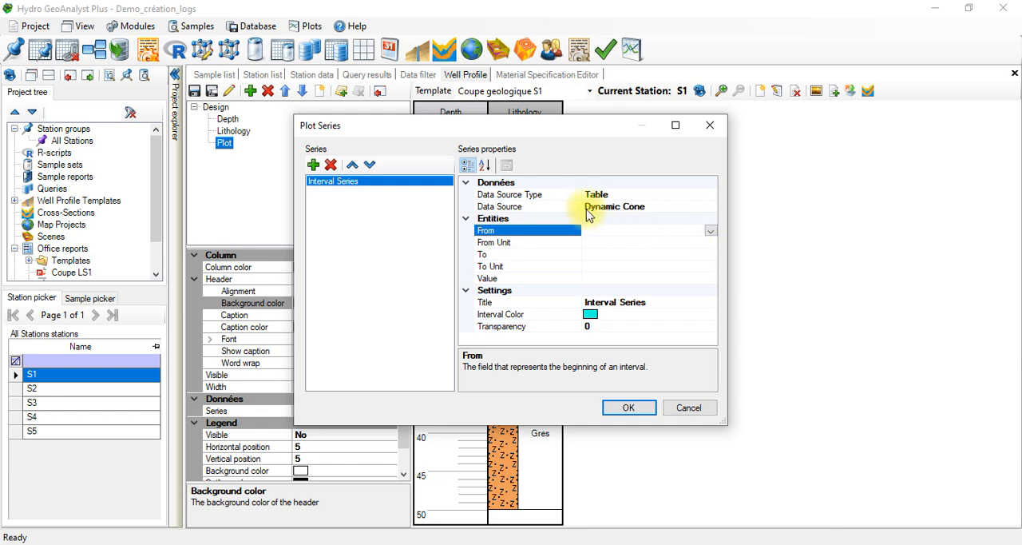
left_click(589, 230)
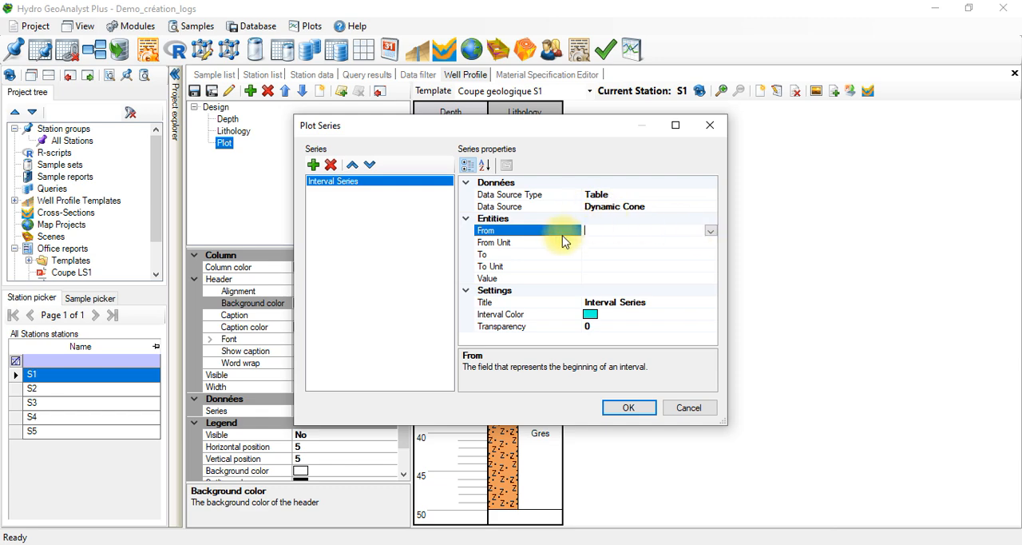
left_click(710, 231)
left_click(599, 265)
left_click(646, 254)
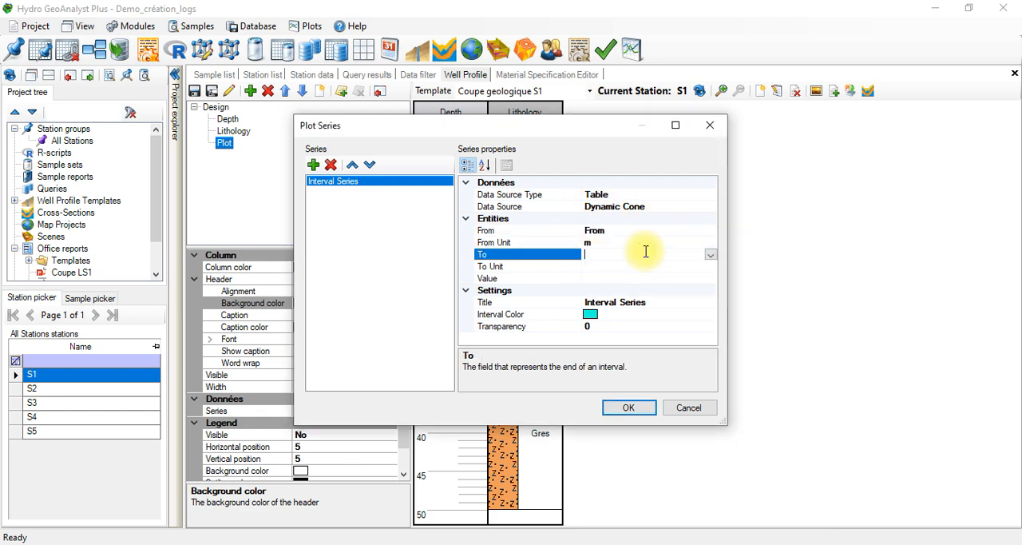
left_click(709, 254)
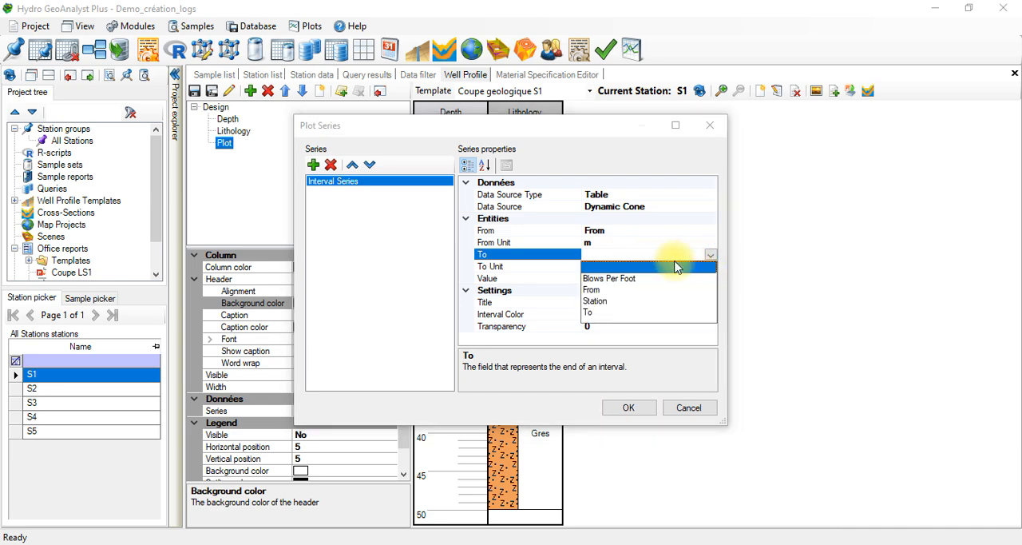
left_click(592, 312)
Step: Use Blows Per Foot as the value field of the interval series
left_click(623, 279)
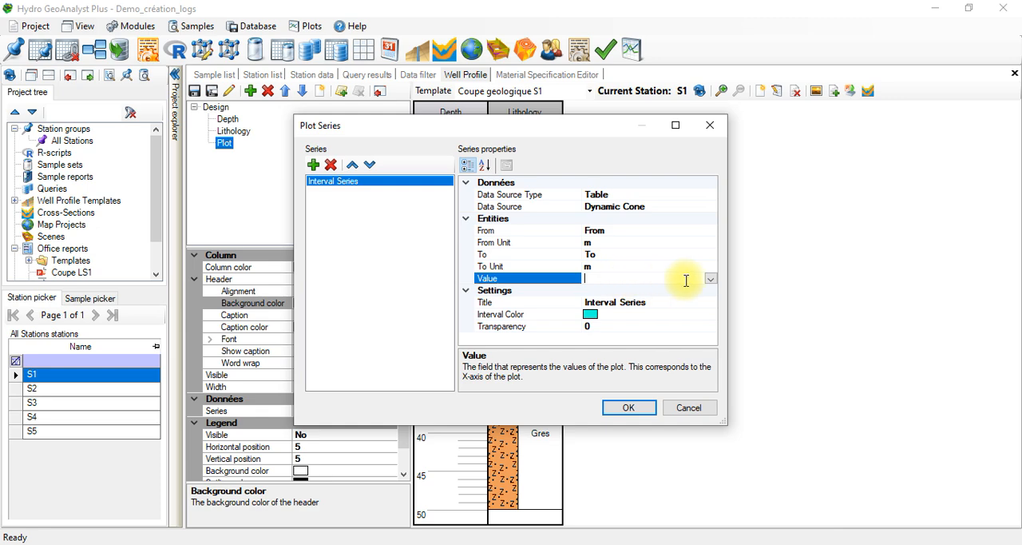
left_click(710, 278)
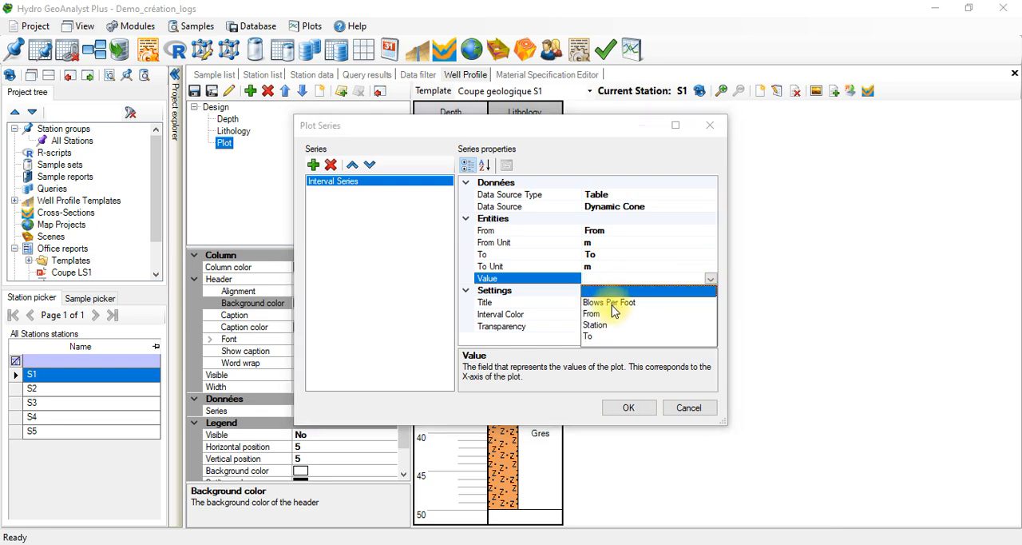
left_click(610, 303)
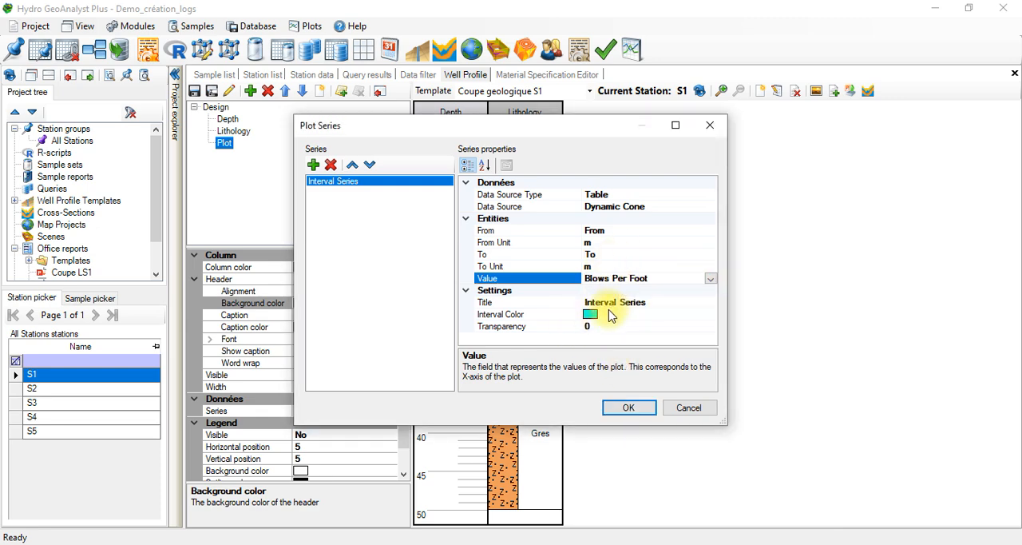
left_click(613, 314)
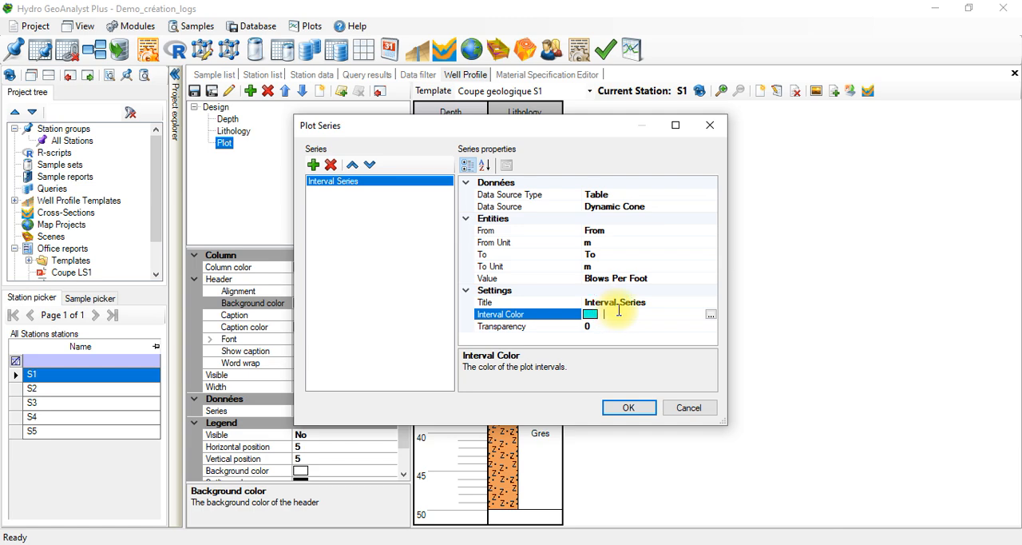
left_click(661, 302)
left_click(631, 324)
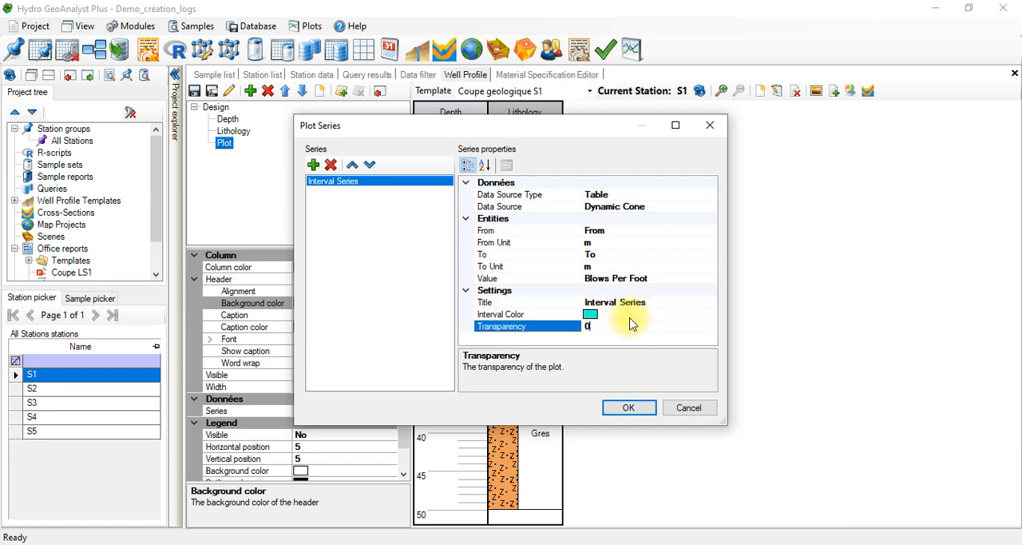
Step: Set the interval series' color to red (#CF000F) and apply the series settings to the plot column
left_click(627, 314)
left_click(710, 314)
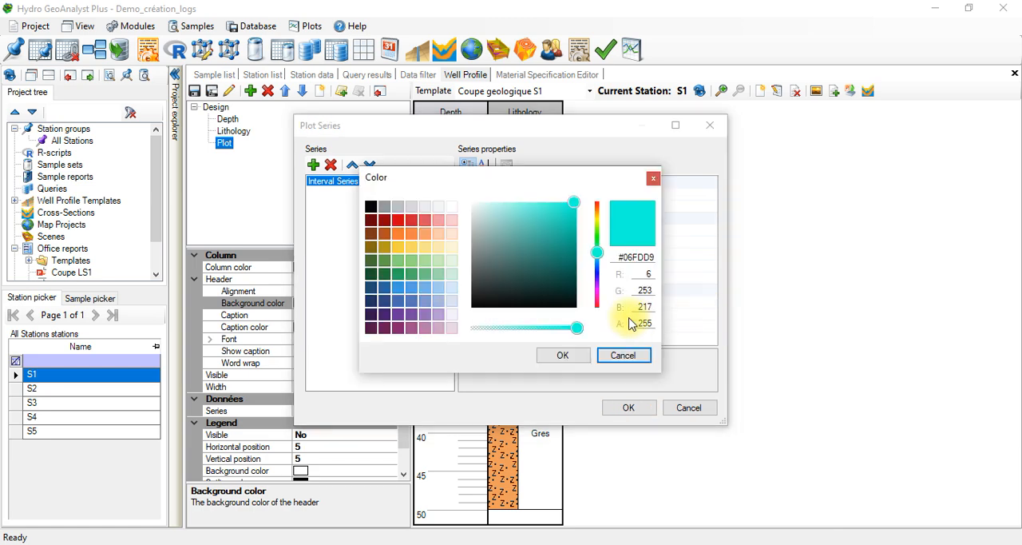
left_click(390, 219)
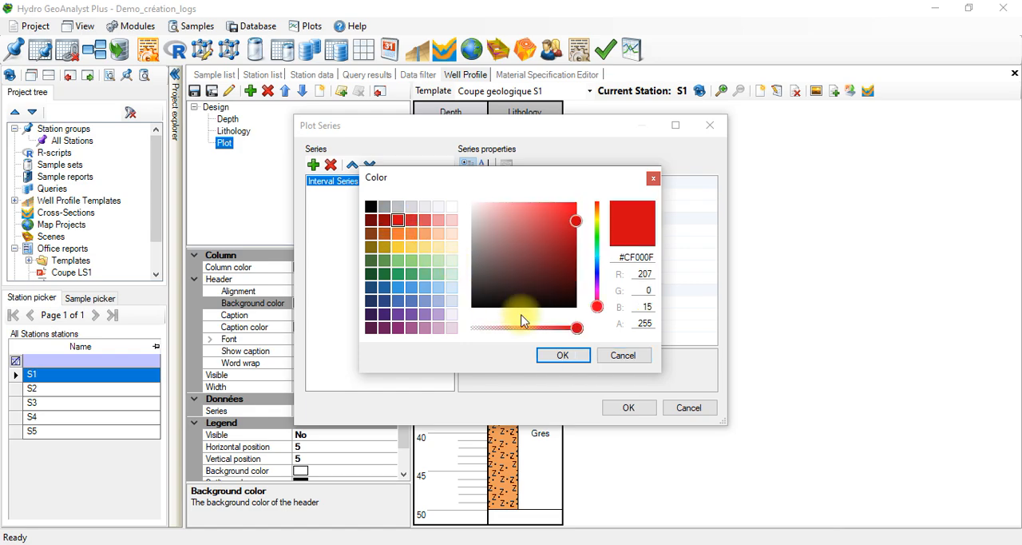
left_click(563, 355)
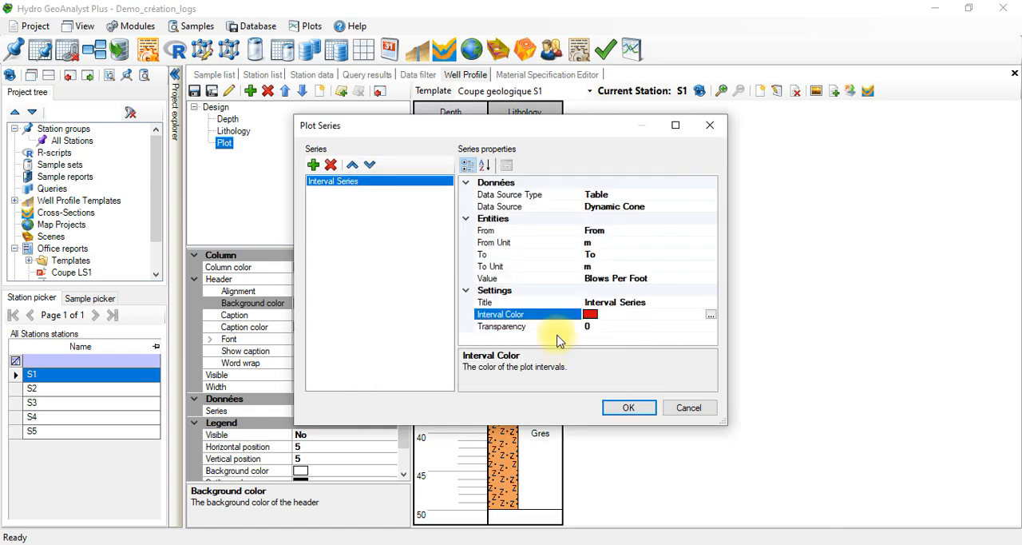
left_click(628, 407)
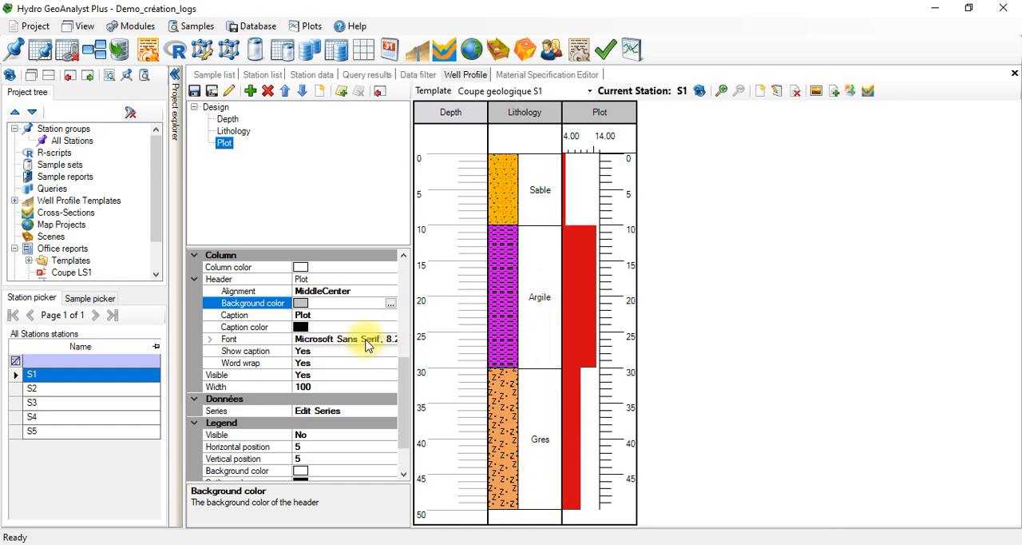
Step: Change the plot column's header caption to "Dynamic cone"
mouse_move(402, 366)
left_mouse_down()
mouse_move(399, 296)
mouse_move(381, 255)
mouse_move(399, 303)
mouse_move(404, 381)
mouse_move(402, 354)
left_mouse_up()
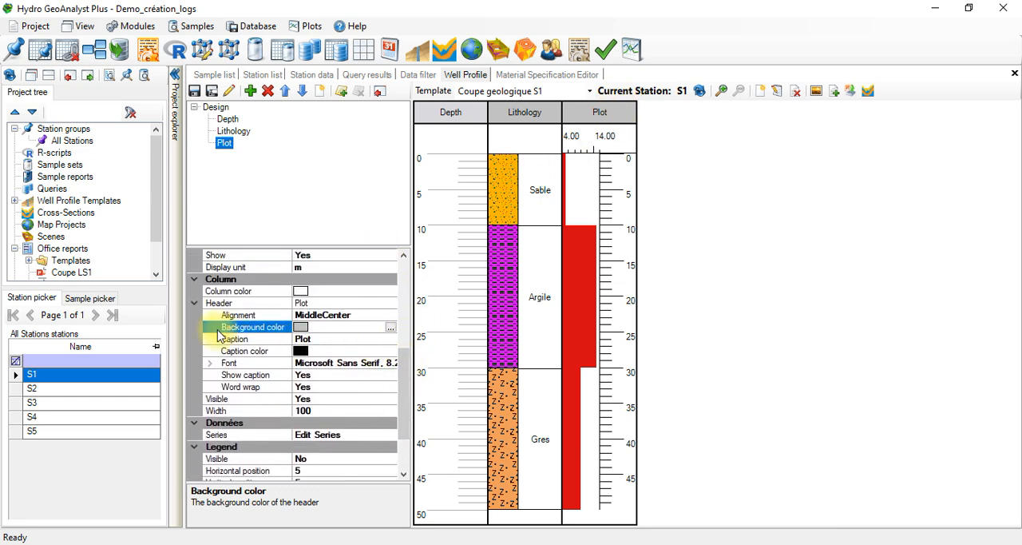
left_click(315, 339)
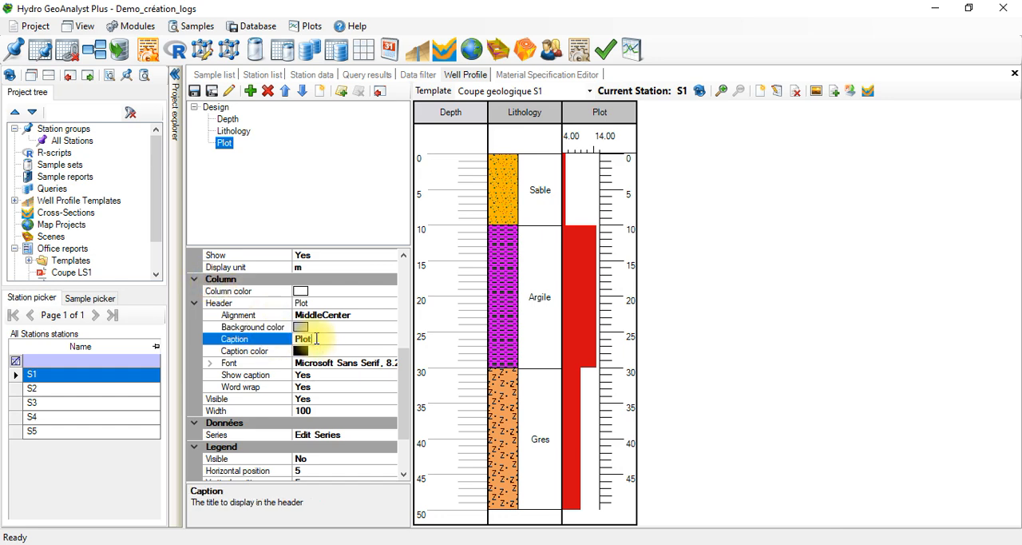
left_click_drag(316, 338, 283, 336)
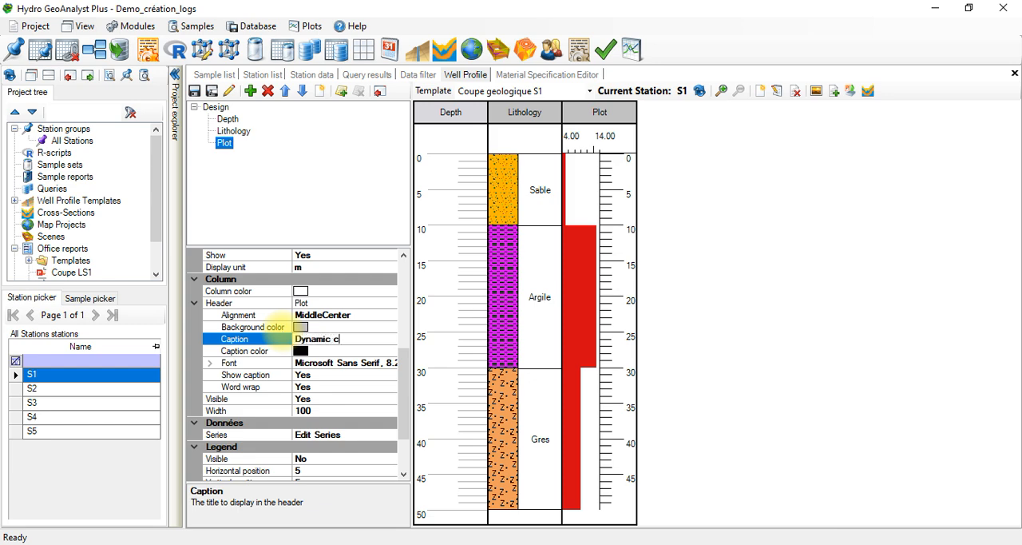
left_click(715, 340)
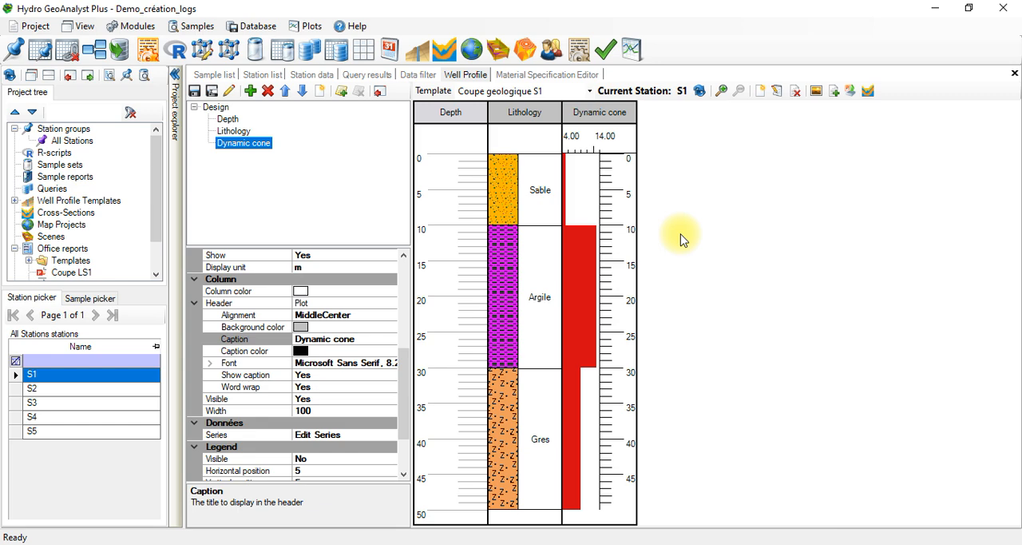
Step: Start exporting the well profile and limit the export to the single station S1
left_click(850, 94)
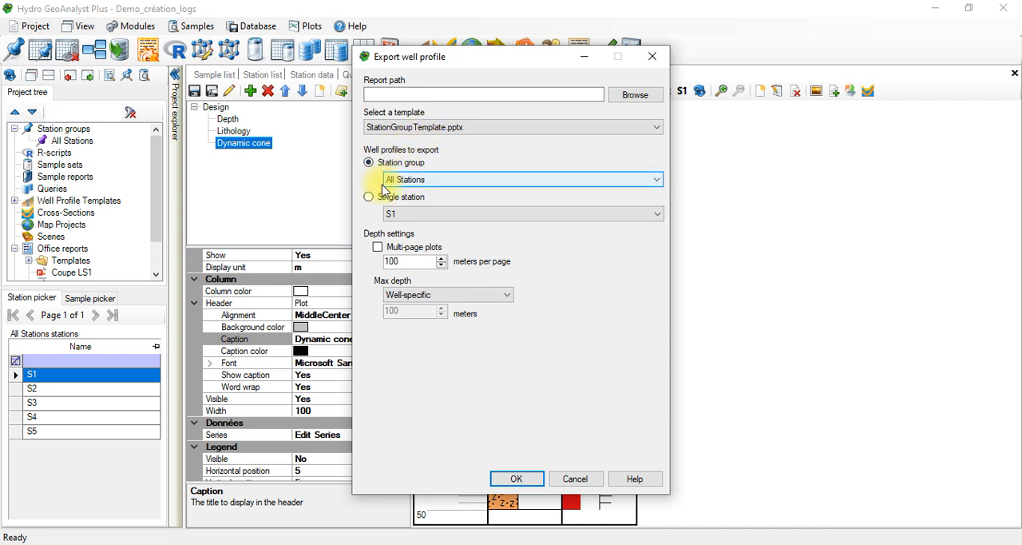
left_click(371, 199)
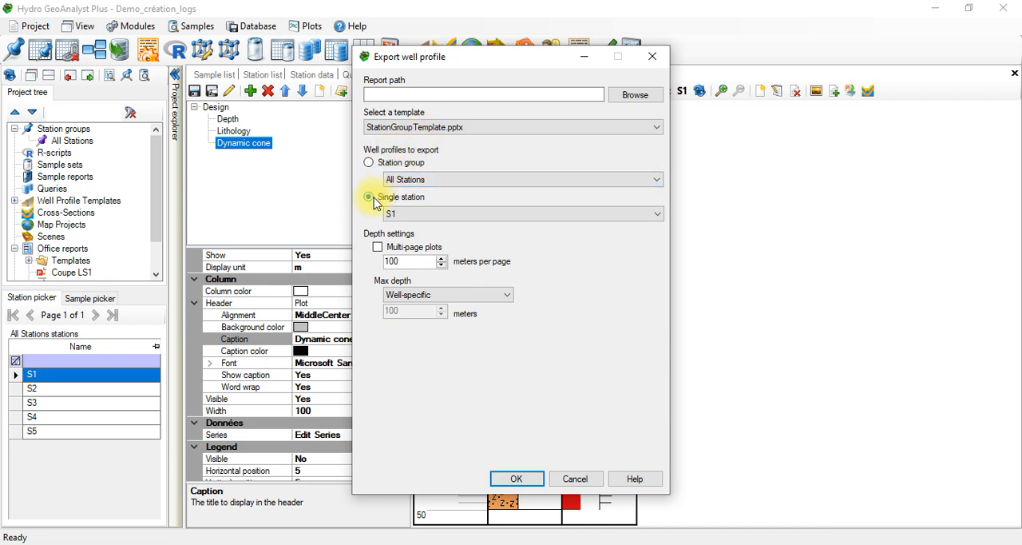
left_click(435, 215)
left_click(434, 216)
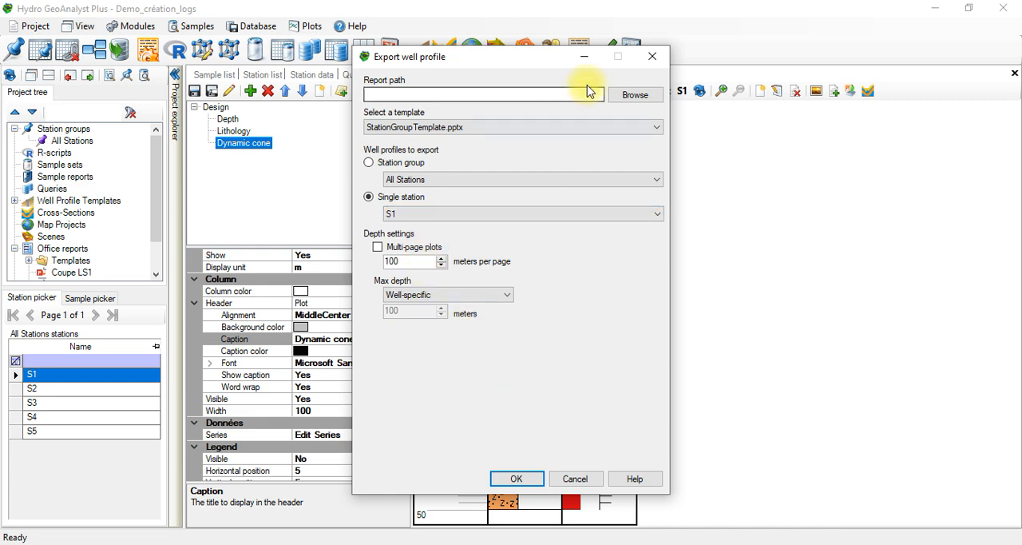
Step: Name the report "DC Coupe S1" under Office reports in the project tree and export it with StationGroupTemplate.pptx
left_click(622, 95)
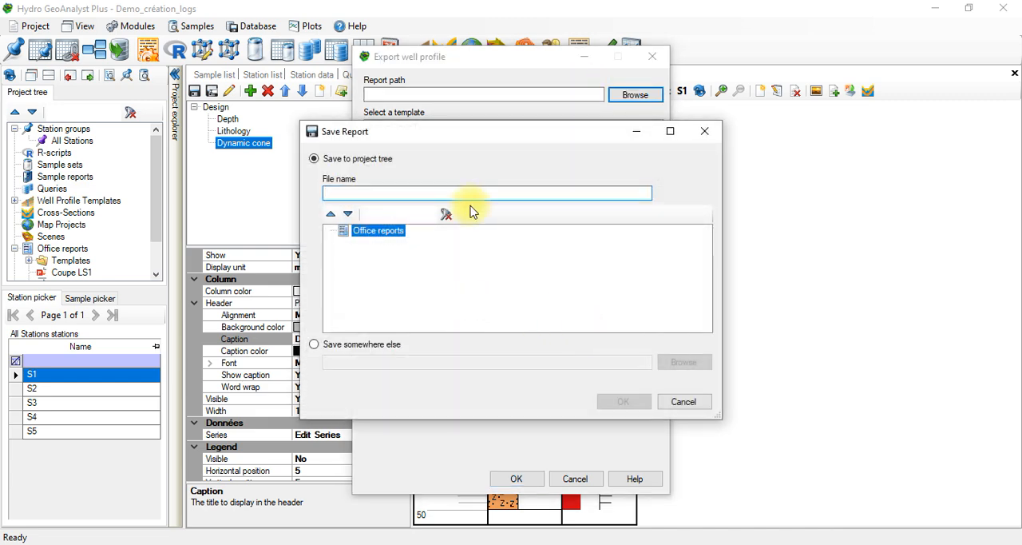
type("DC Coupe S1")
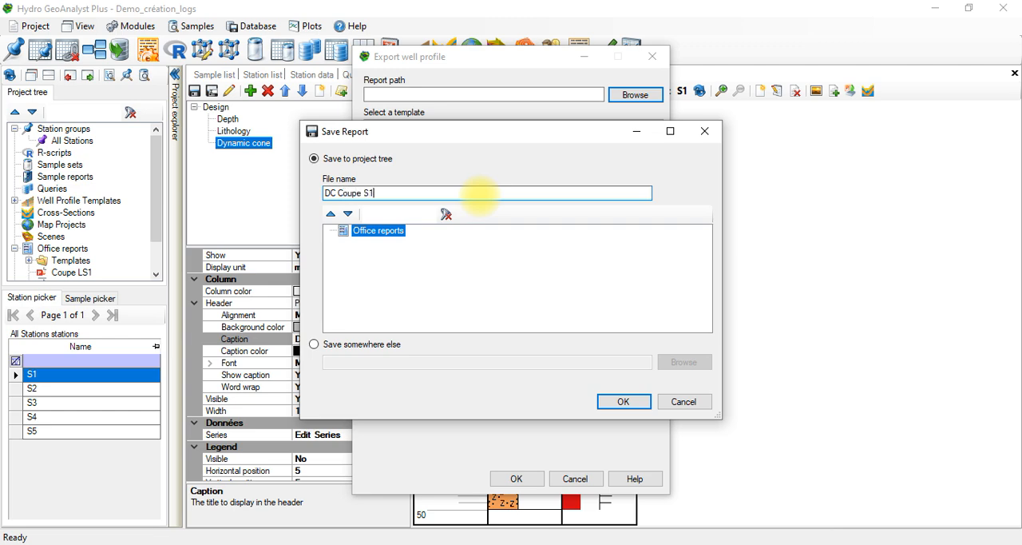
left_click(627, 404)
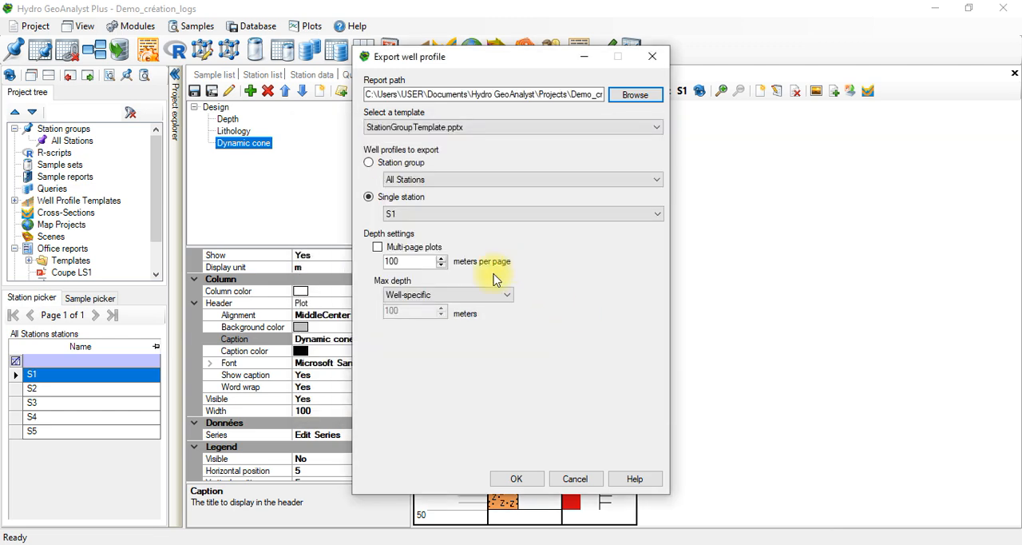
left_click(541, 483)
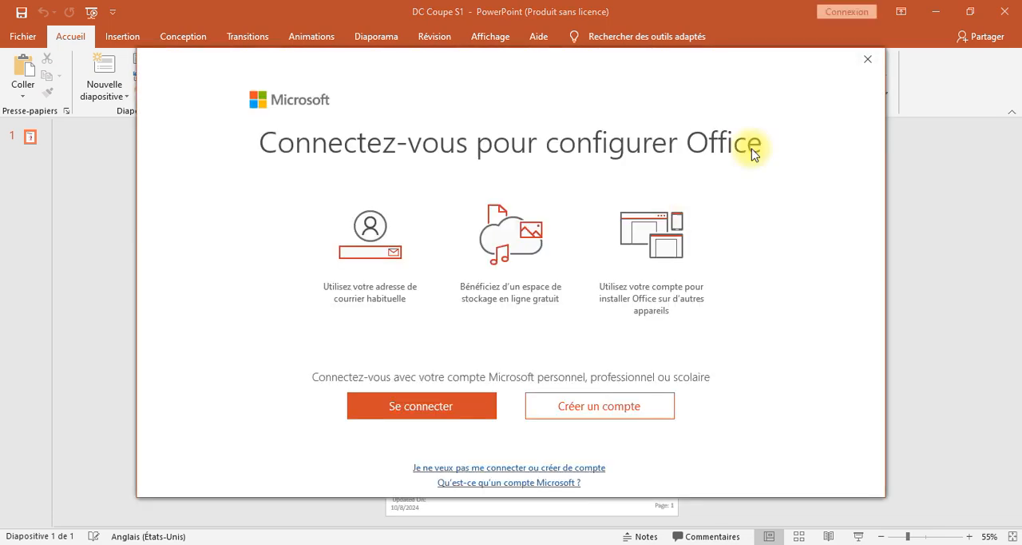
Step: Dismiss the Office sign-in and activation notices, review the exported S1 report in PowerPoint, and return to Hydro GeoAnalyst
left_click(868, 58)
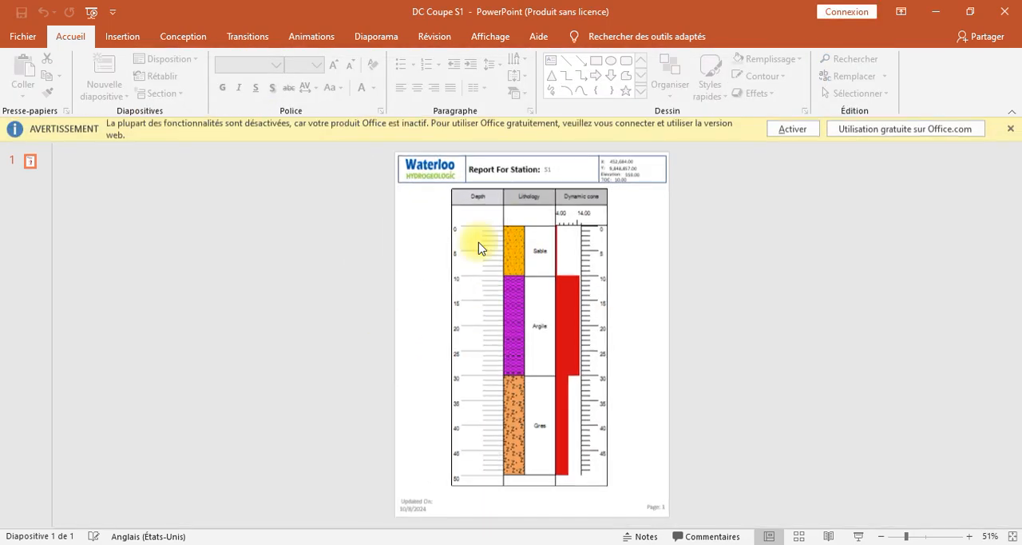
left_click(1011, 132)
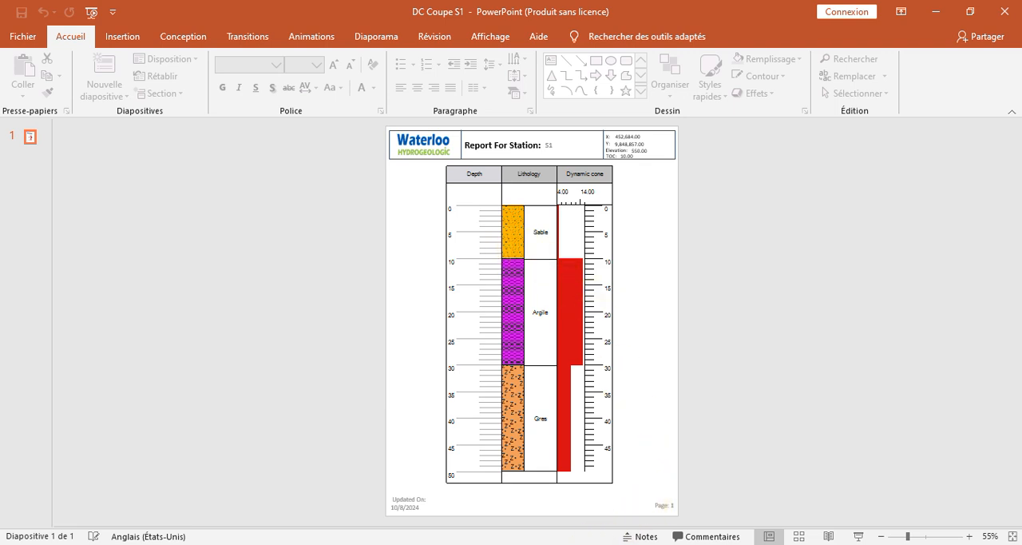
key("alt+Tab")
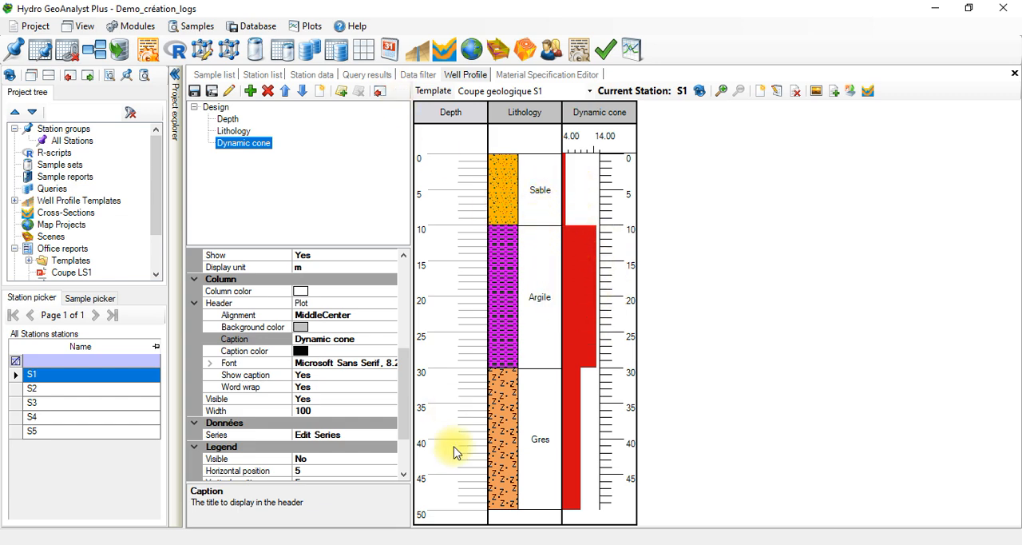
Step: Review the Soil Testing-Dynamic cone sheet of the HGA data workbook in Excel, and return to Hydro GeoAnalyst
left_click(528, 544)
left_click(497, 534)
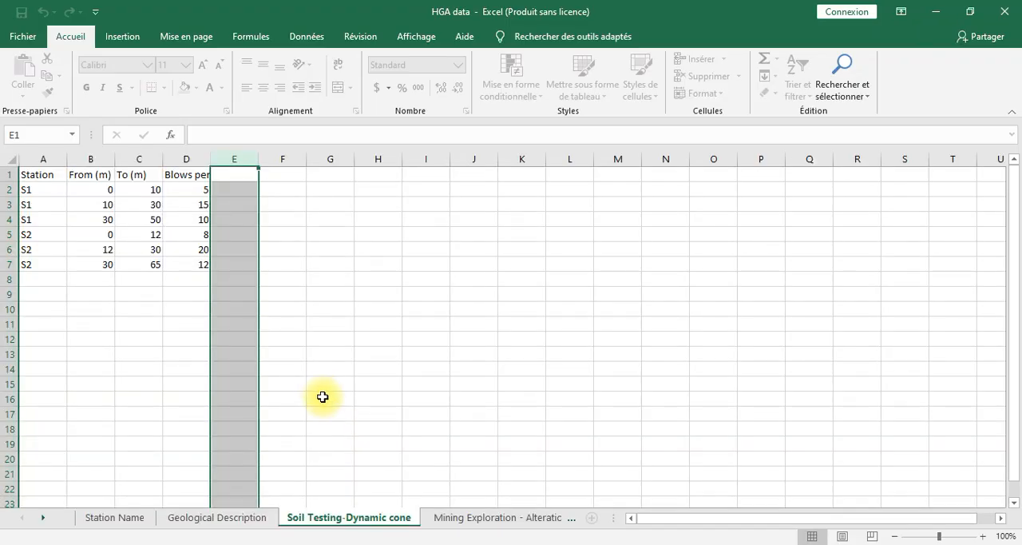
left_click(939, 12)
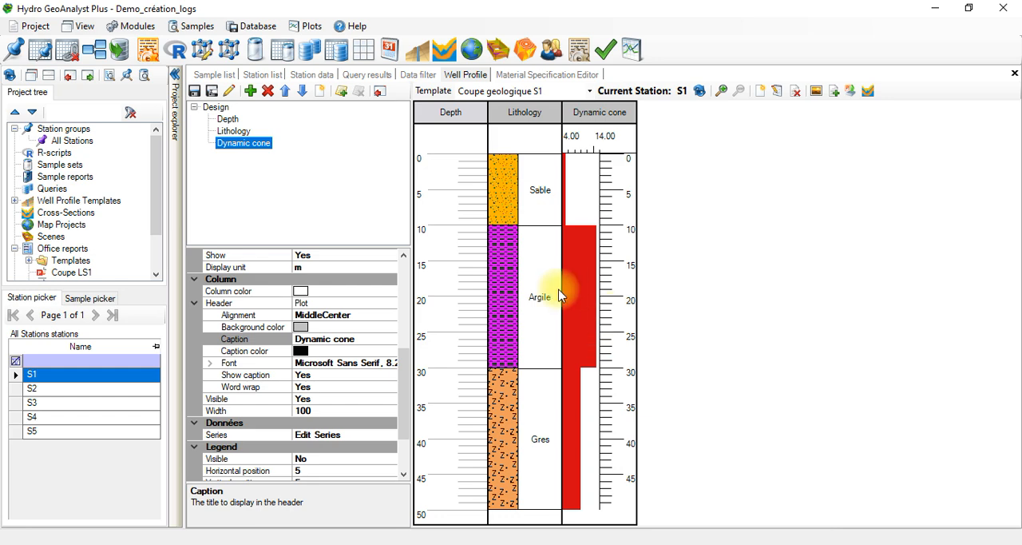